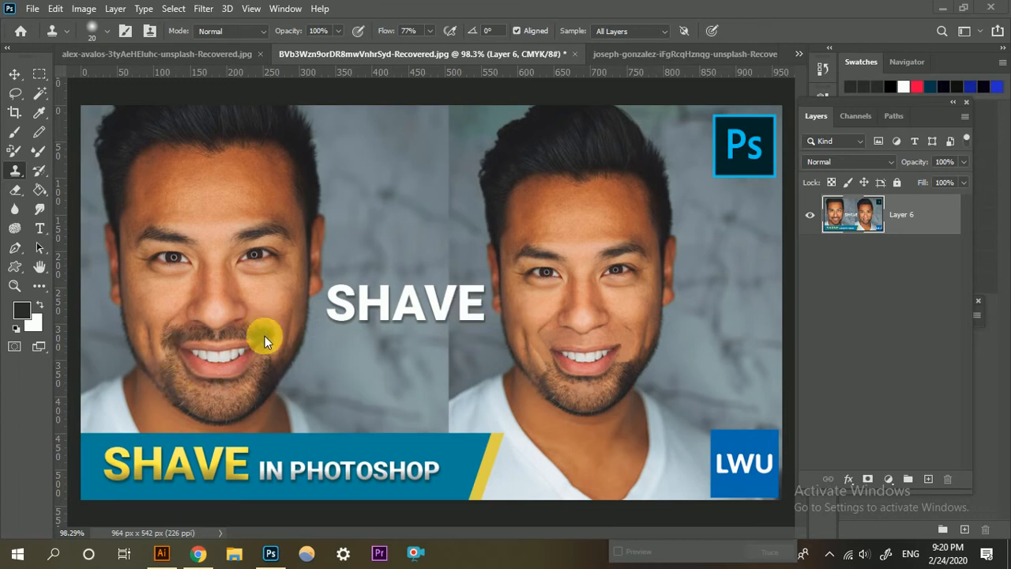
Step: Examine the bearded and shaved versions of the face in the before-and-after composite image
scroll(225, 362, "up", 1)
scroll(661, 351, "up", 3)
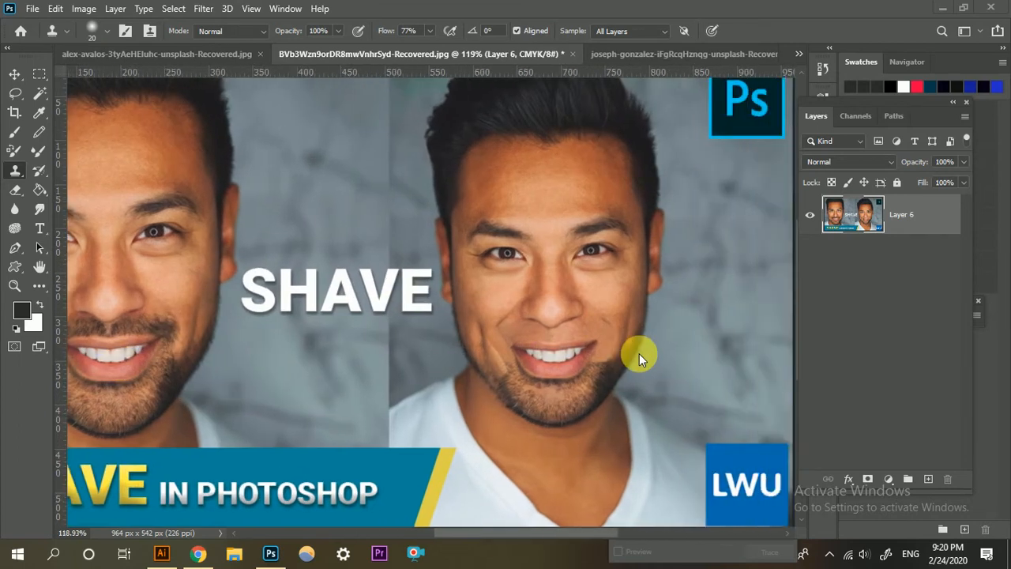
scroll(565, 346, "up", 1)
scroll(474, 335, "down", 4)
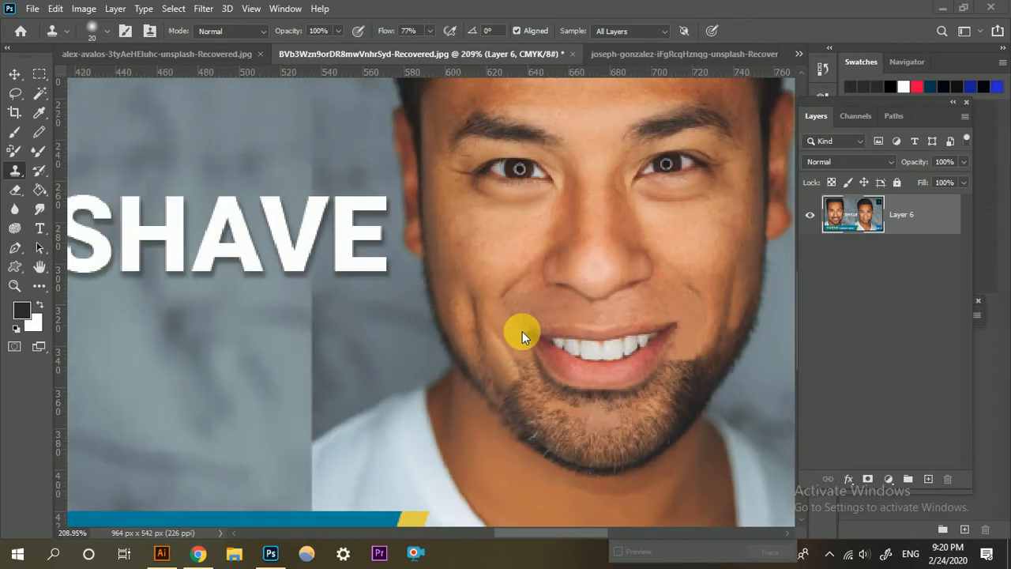
scroll(139, 328, "up", 3)
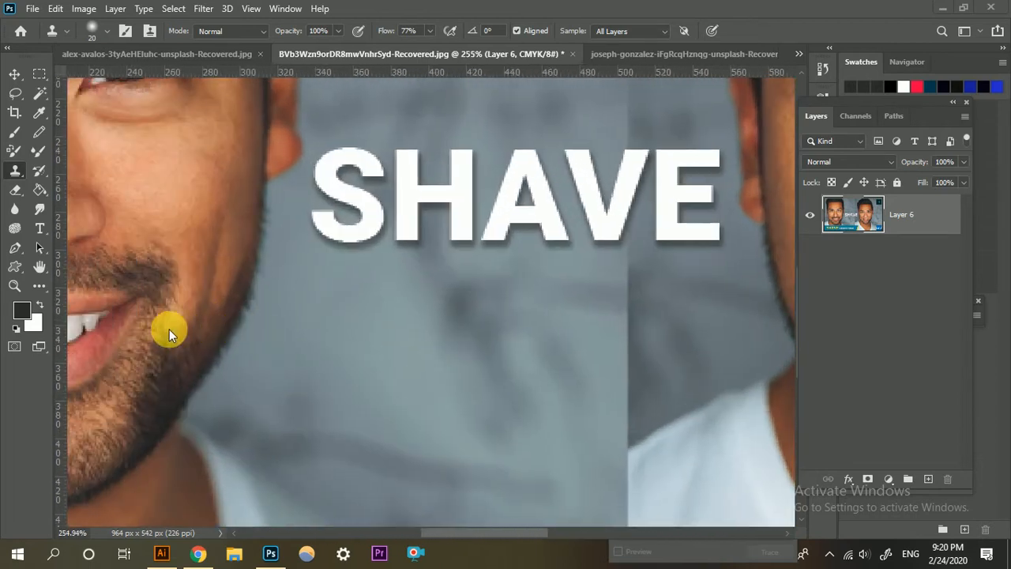
scroll(219, 315, "down", 4)
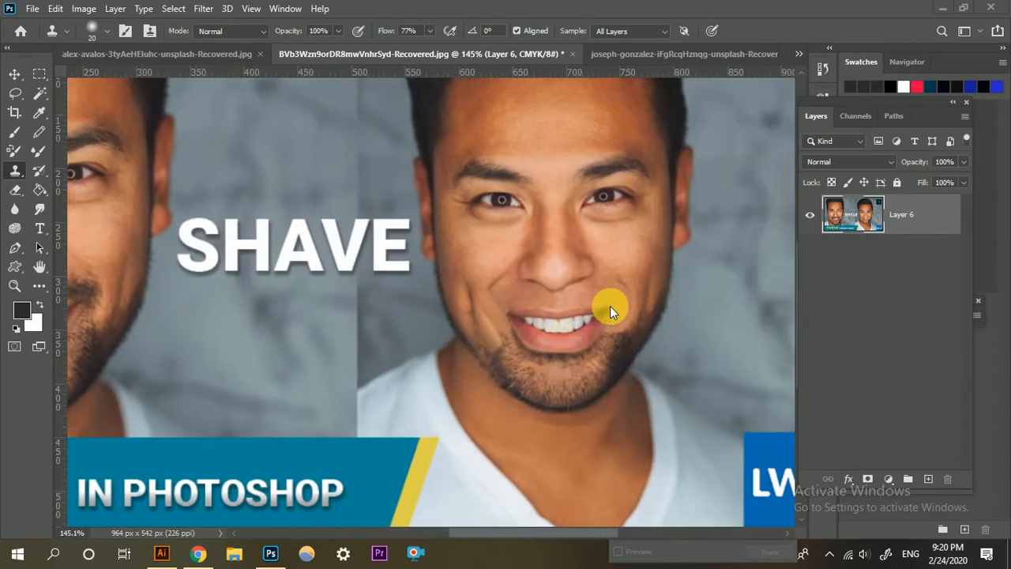
scroll(610, 305, "up", 4)
scroll(514, 321, "down", 5)
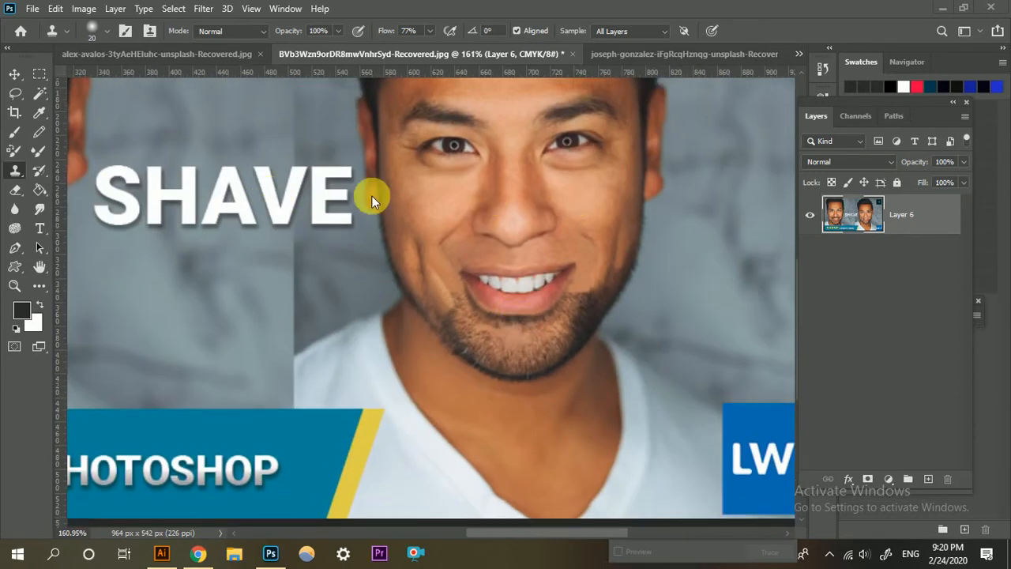
scroll(369, 196, "down", 3)
Step: Switch to the portrait document and compare the lower face with Layer 1 hidden and shown
left_click(684, 52)
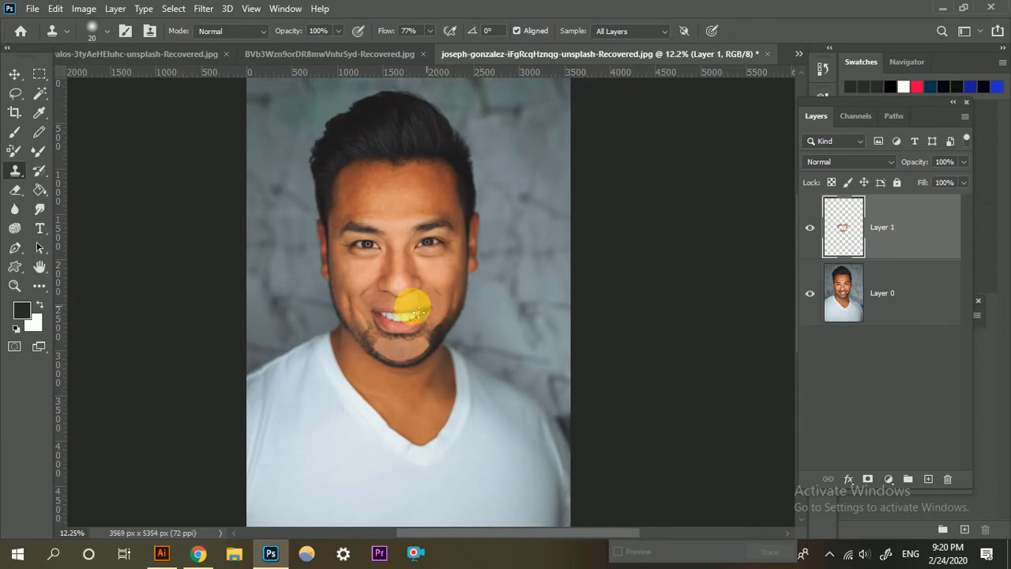
scroll(396, 325, "up", 3)
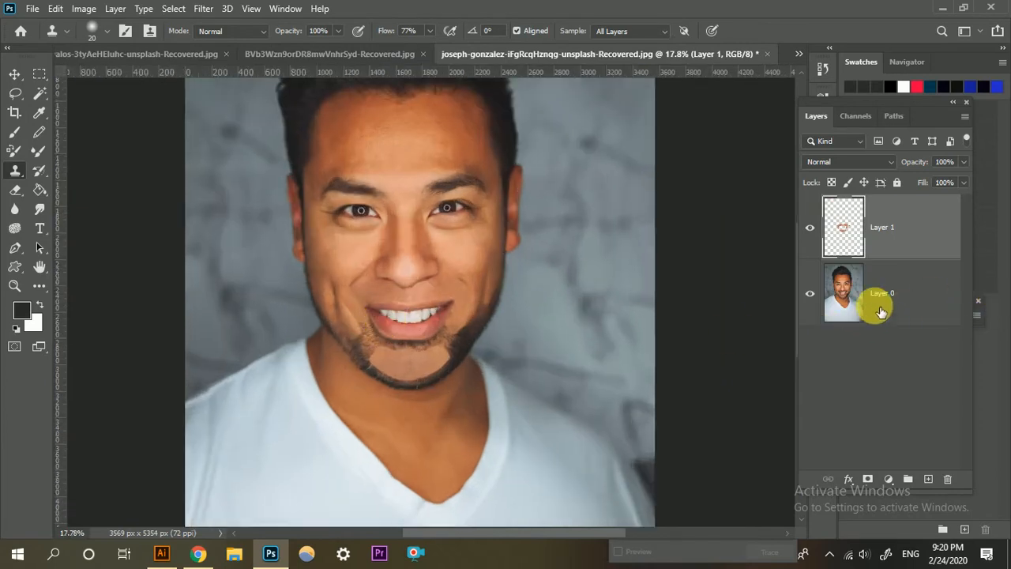
left_click(810, 227)
scroll(442, 293, "up", 3)
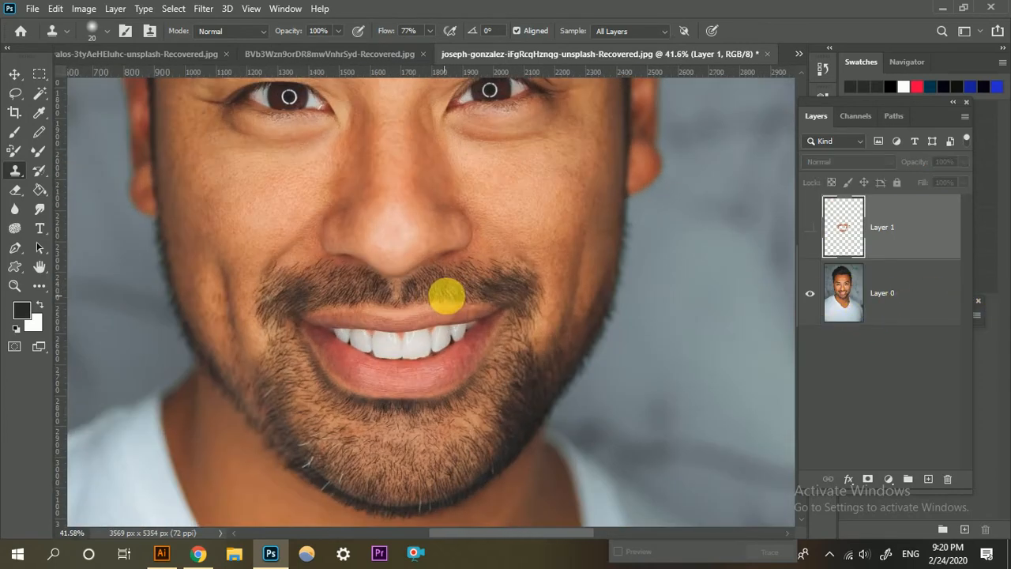
scroll(434, 293, "up", 2)
scroll(477, 260, "down", 3)
scroll(451, 291, "up", 3)
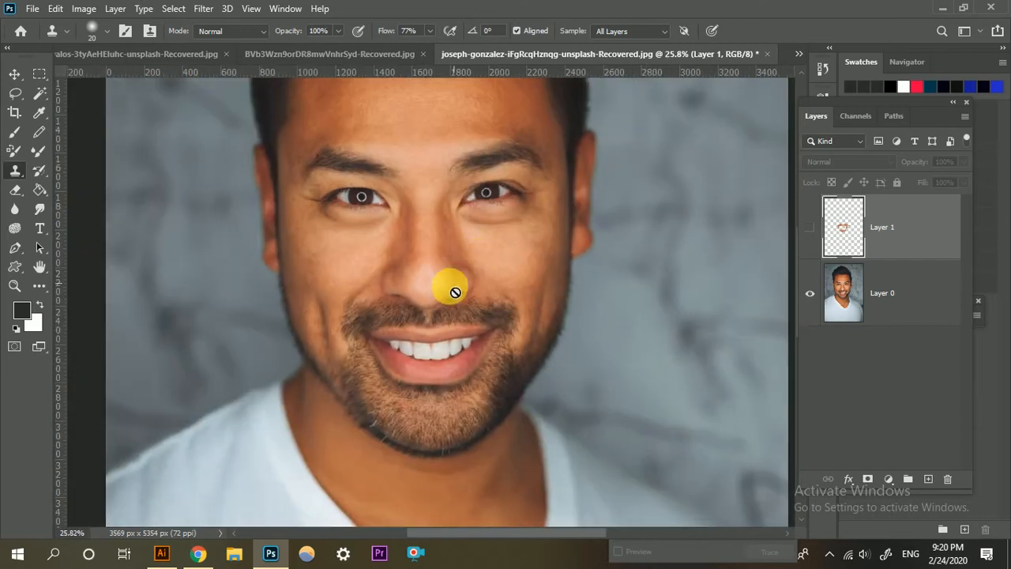
left_click(811, 229)
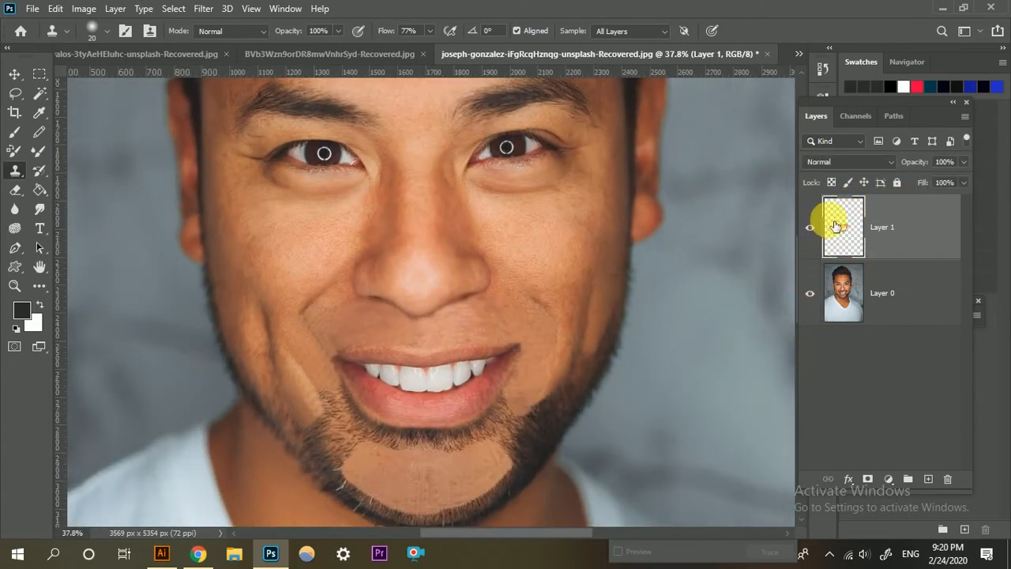
Step: Inspect the retouched skin, select Layer 0 and hide Layer 1 to view the original beard
key("ctrl+plus")
key("ctrl+plus")
scroll(838, 237, "left", 2)
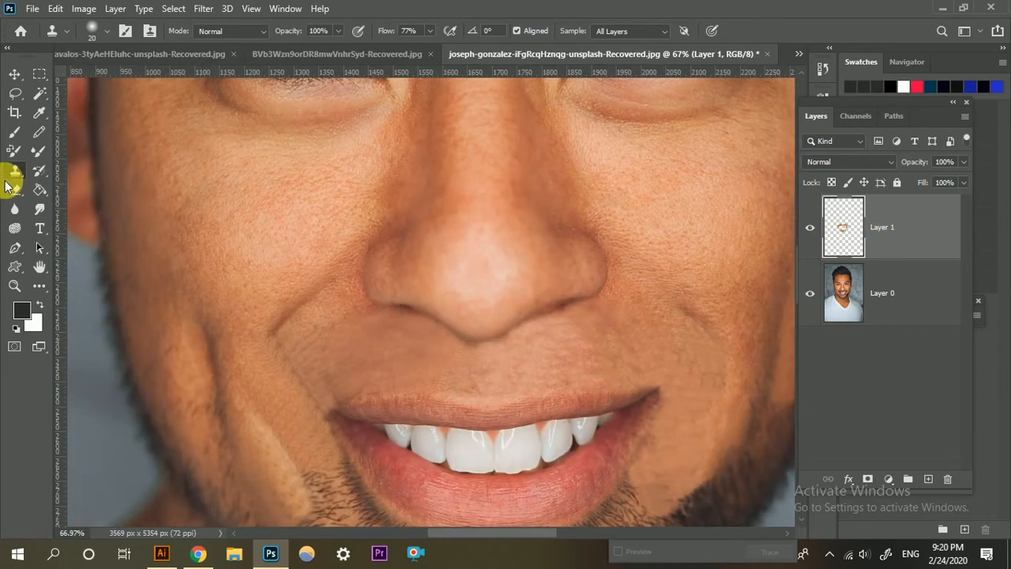
scroll(711, 282, "down", 3)
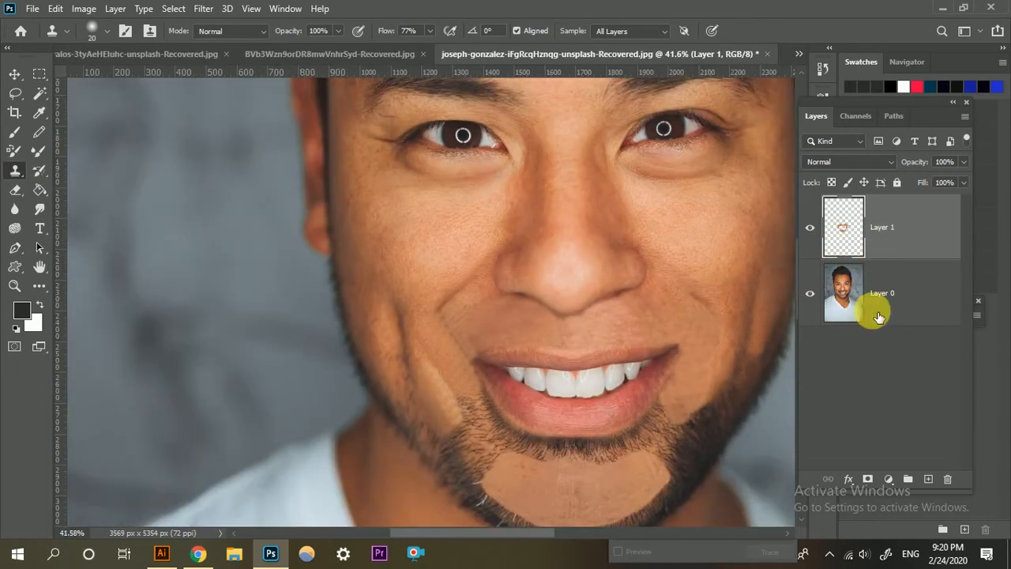
scroll(808, 300, "right", 3)
left_click(837, 291)
left_click(809, 226)
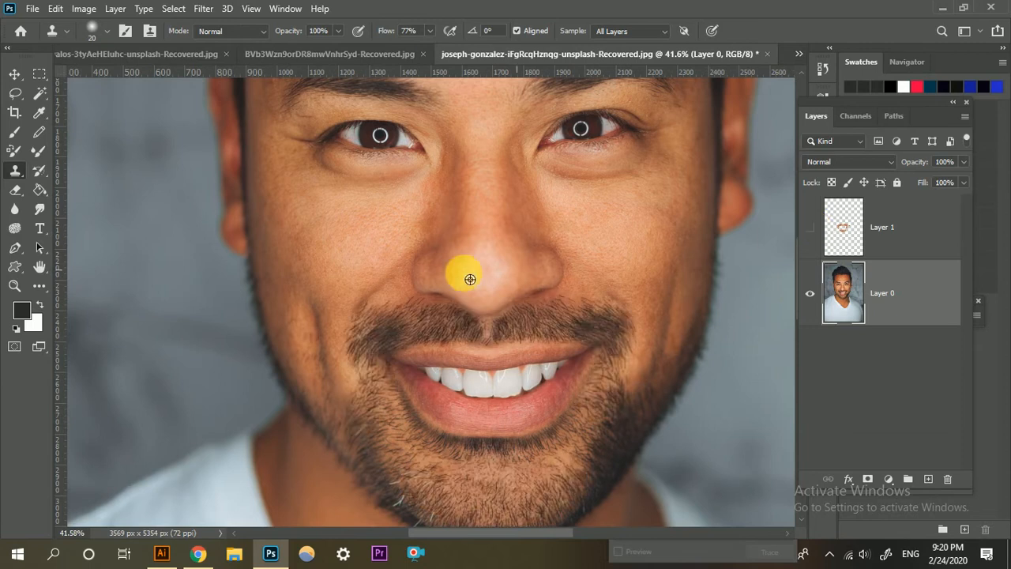
scroll(469, 279, "down", 2)
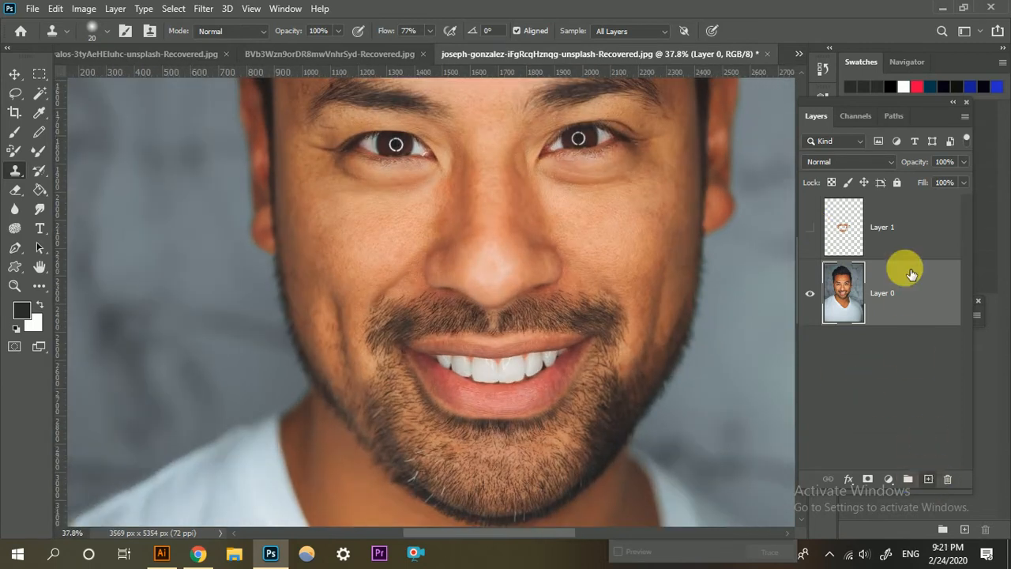
left_click_drag(911, 273, 887, 286)
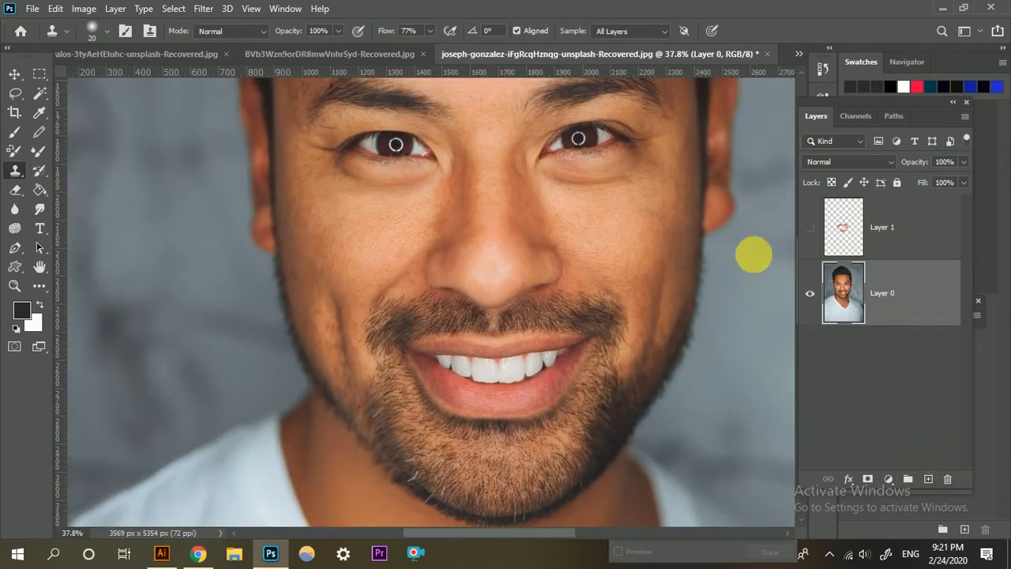
Step: Use the Clone Stamp tool, check its brush settings and set its blending mode to Lighten
scroll(16, 236, "left", 2)
right_click(13, 172)
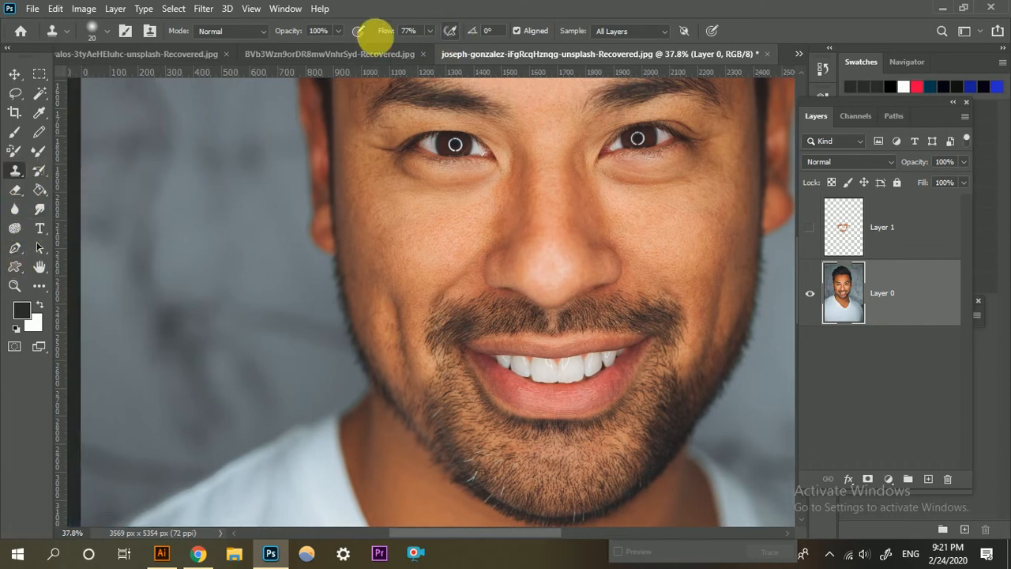
scroll(181, 128, "up", 1)
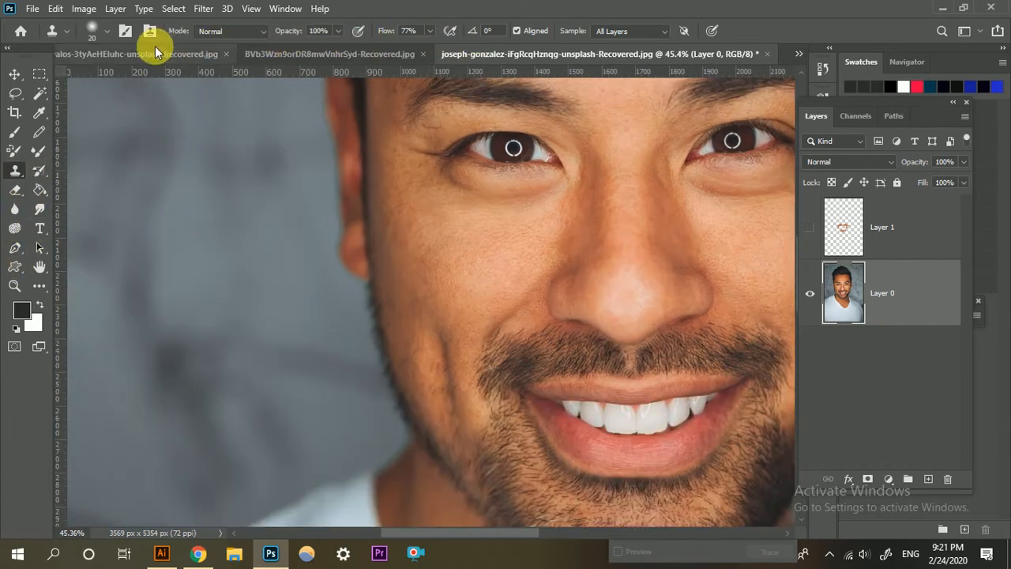
left_click(108, 31)
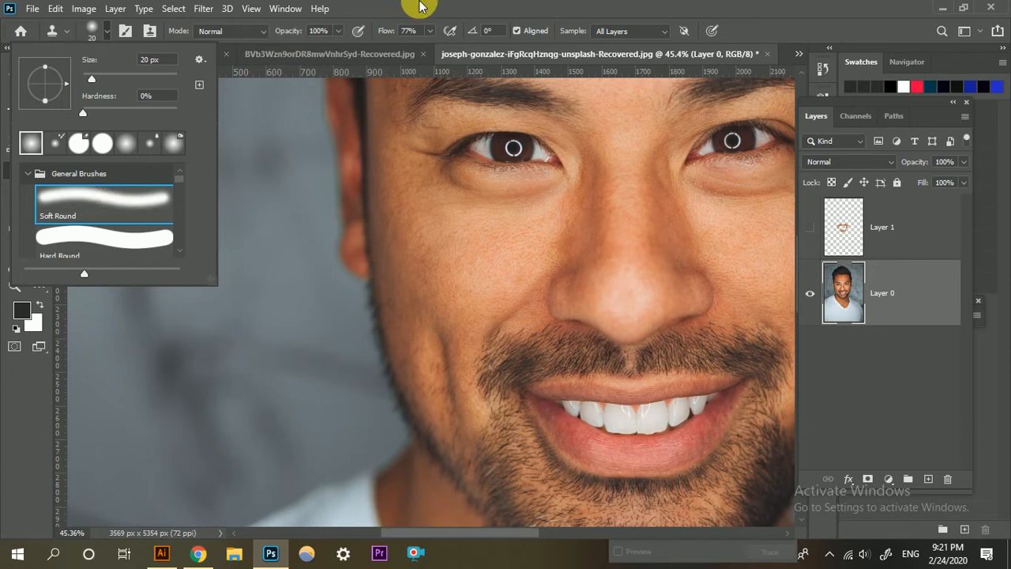
key("Escape")
left_click(258, 31)
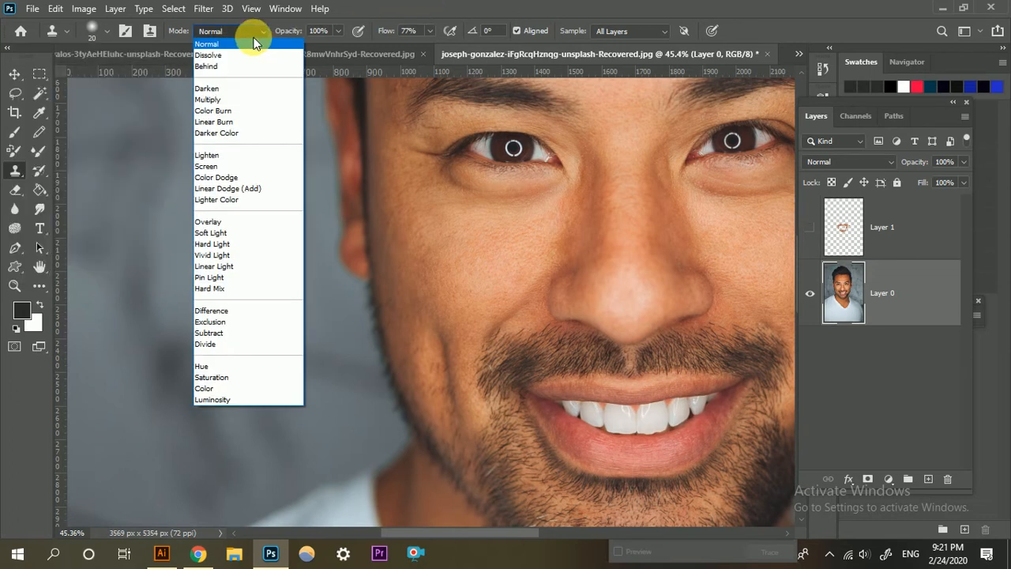
left_click(240, 157)
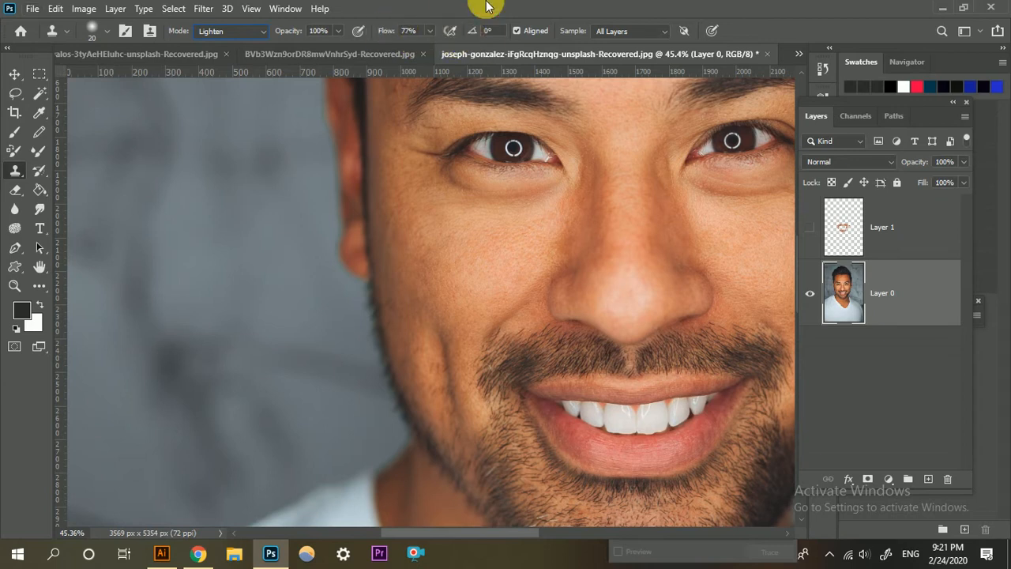
Step: Set the Clone Stamp flow to 100% and its sampling source to All Layers
left_click_drag(389, 34, 465, 6)
scroll(526, 69, "down", 1)
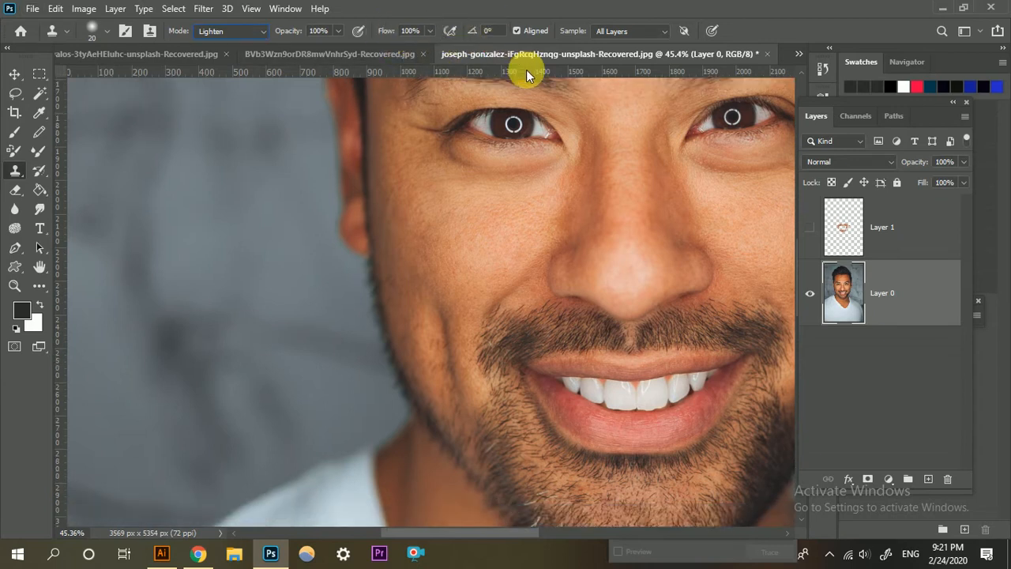
left_click(655, 33)
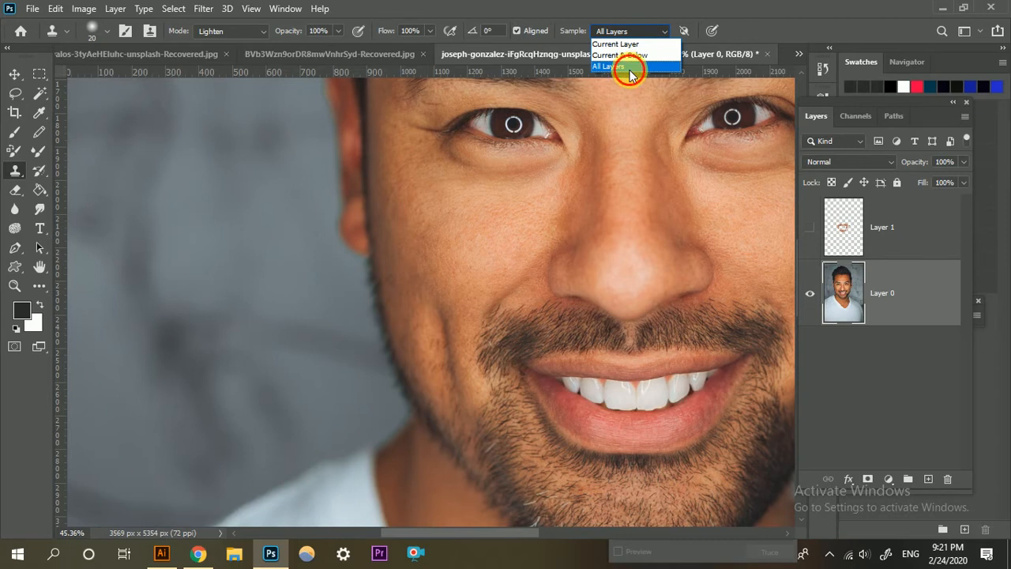
left_click(629, 68)
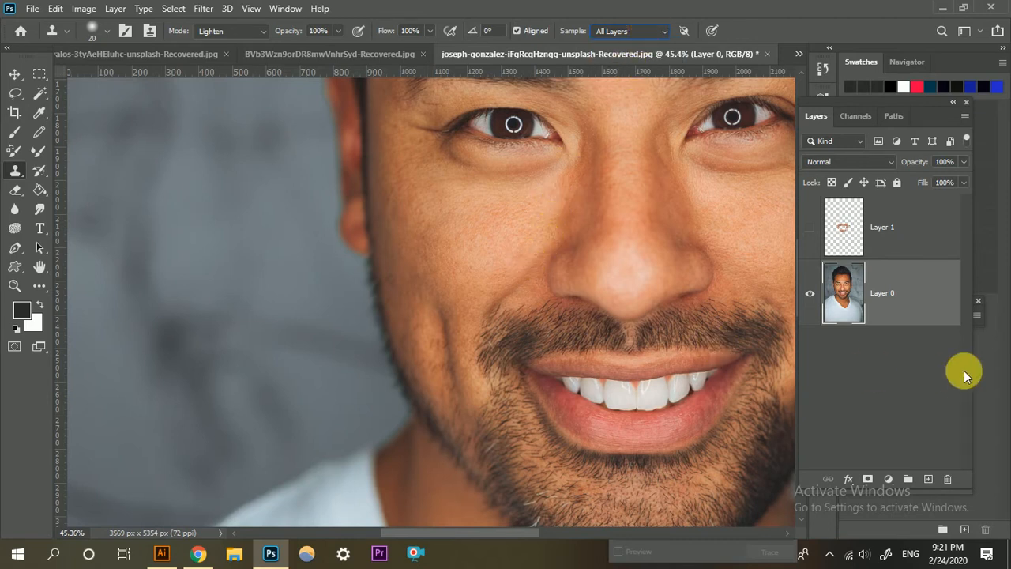
Step: Select Layer 1 as the retouching layer and make it visible over the portrait
left_click(872, 391)
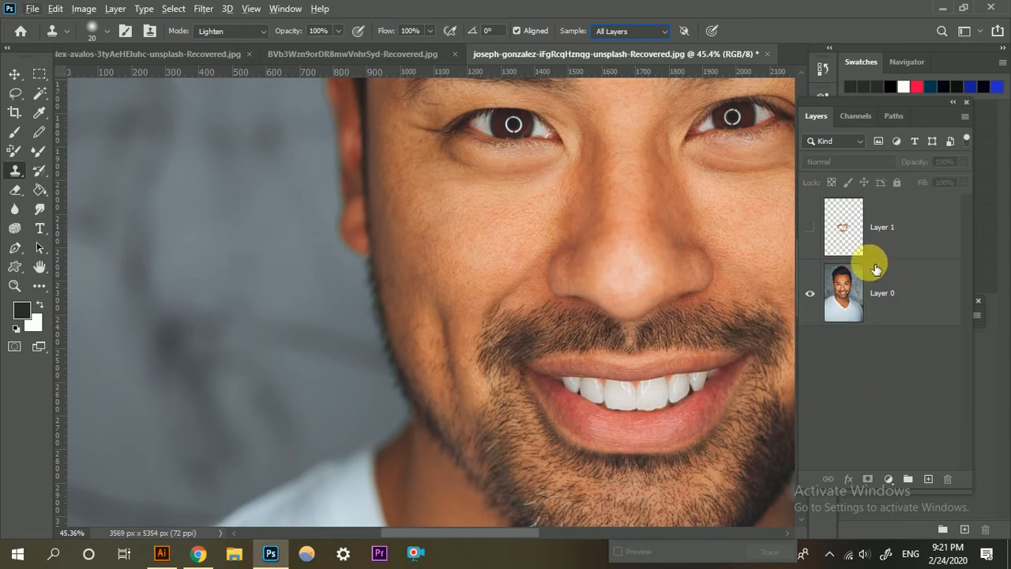
left_click(878, 228)
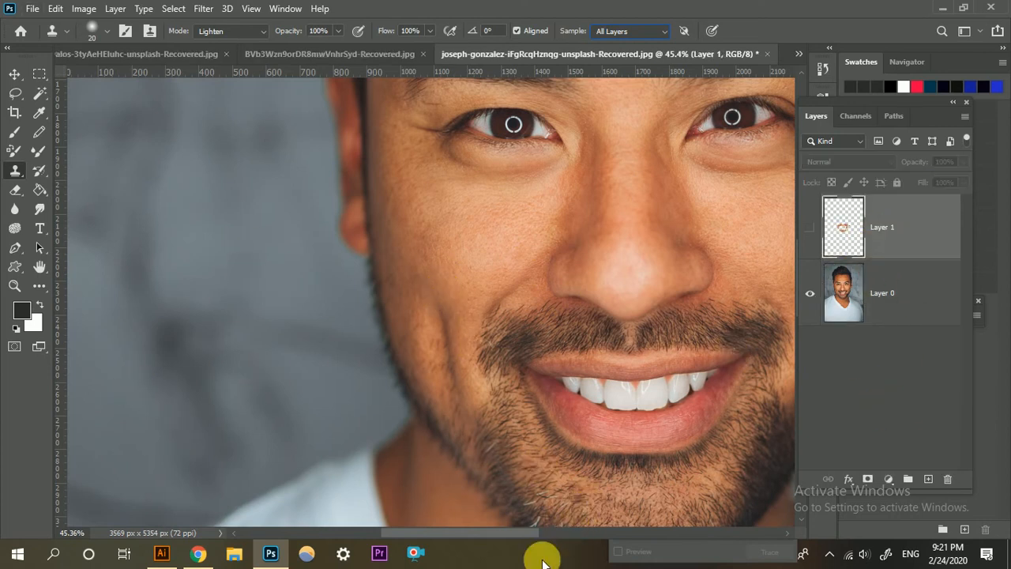
scroll(506, 402, "down", 3)
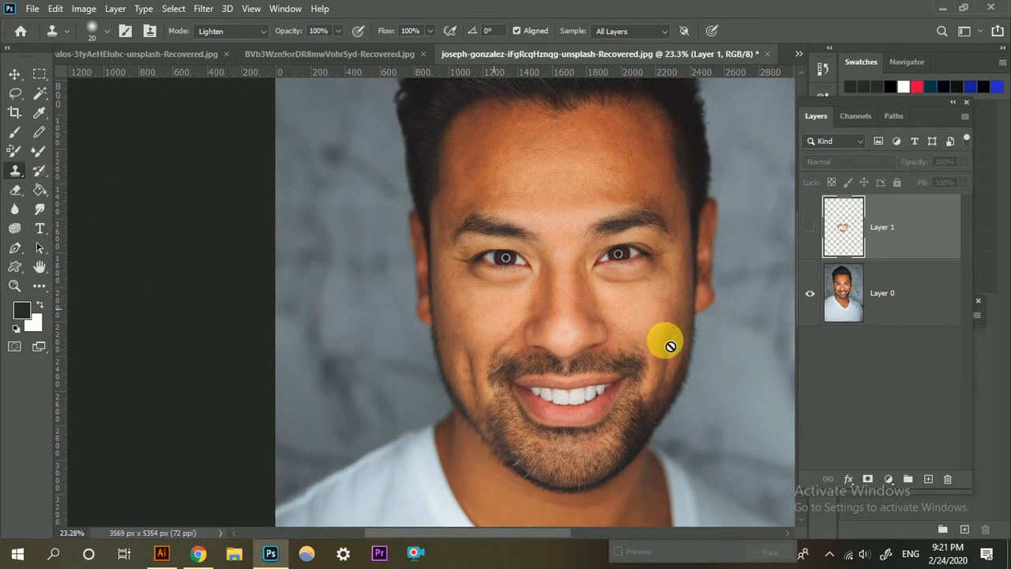
scroll(670, 345, "right", 4)
scroll(469, 355, "up", 2)
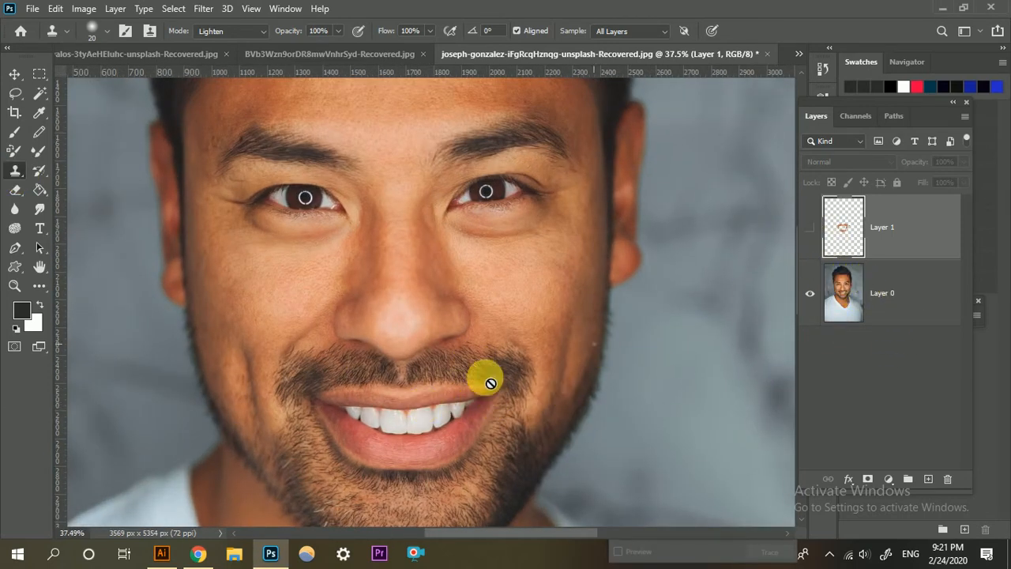
left_click(810, 227)
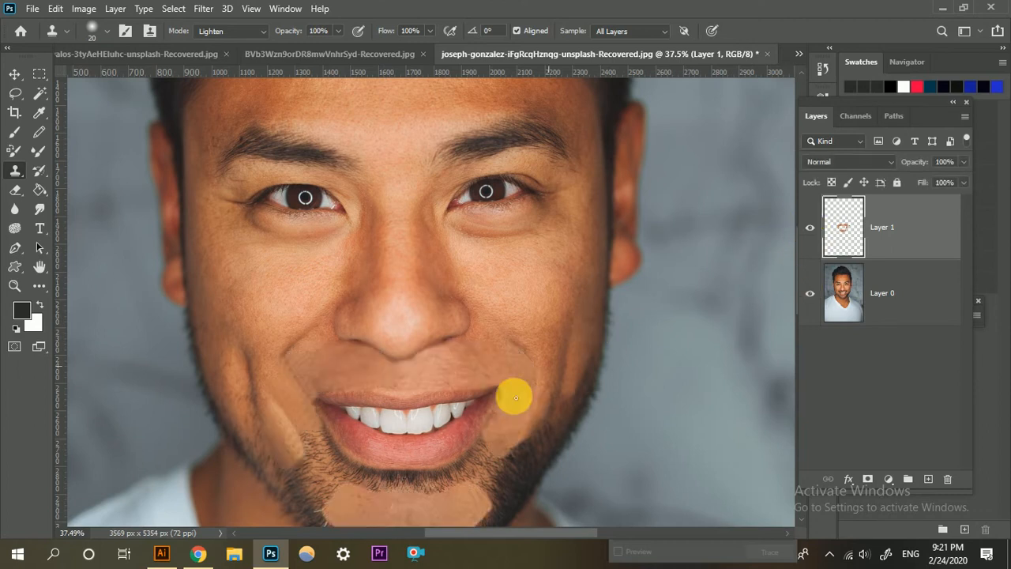
Step: Clone clean chin skin over the beard hairs below the right part of the lower lip on Layer 1
scroll(458, 446, "up", 2)
scroll(474, 442, "down", 2)
scroll(506, 415, "down", 1)
scroll(466, 355, "up", 2)
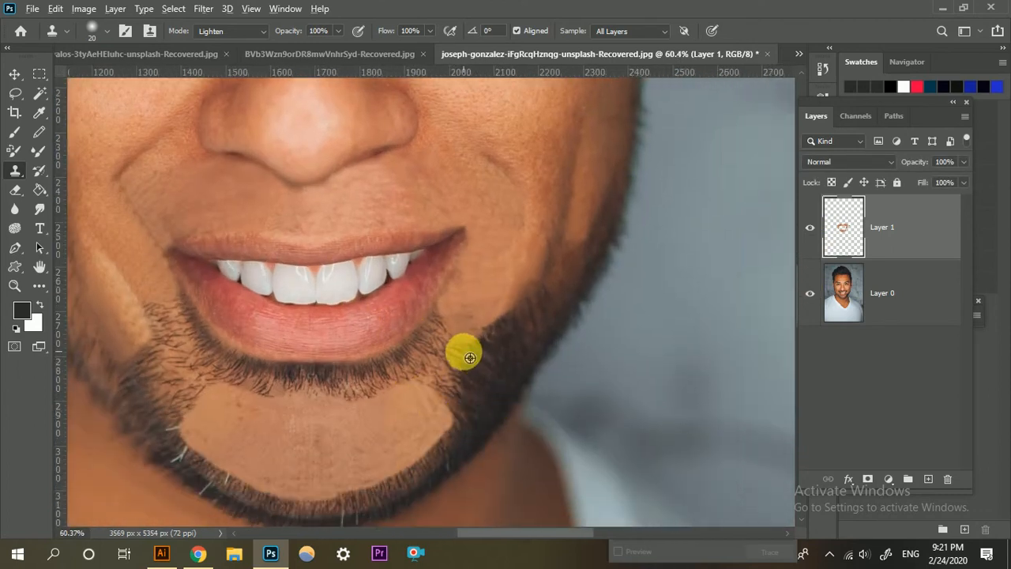
scroll(479, 307, "up", 4)
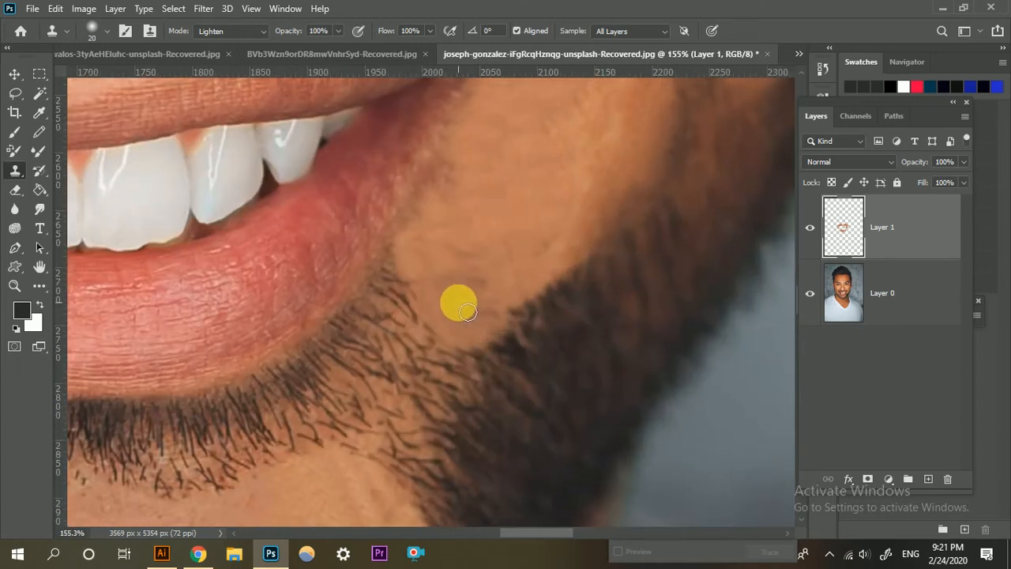
scroll(476, 352, "left", 3)
scroll(459, 401, "down", 3)
scroll(406, 384, "up", 3)
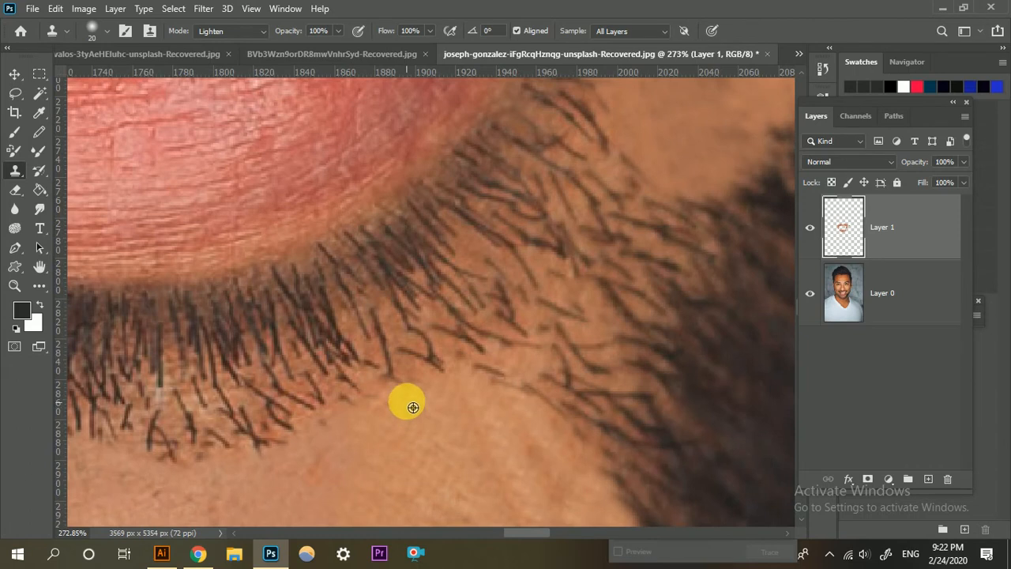
mouse_move(404, 379)
left_mouse_down()
mouse_move(401, 338)
mouse_move(452, 390)
mouse_move(441, 360)
mouse_move(422, 352)
mouse_move(417, 376)
mouse_move(376, 419)
mouse_move(362, 415)
mouse_move(389, 381)
mouse_move(369, 370)
mouse_move(334, 400)
mouse_move(338, 417)
mouse_move(311, 465)
mouse_move(352, 439)
mouse_move(322, 464)
mouse_move(269, 484)
mouse_move(335, 424)
mouse_move(261, 456)
mouse_move(356, 409)
mouse_move(214, 442)
left_mouse_up()
scroll(385, 408, "down", 5)
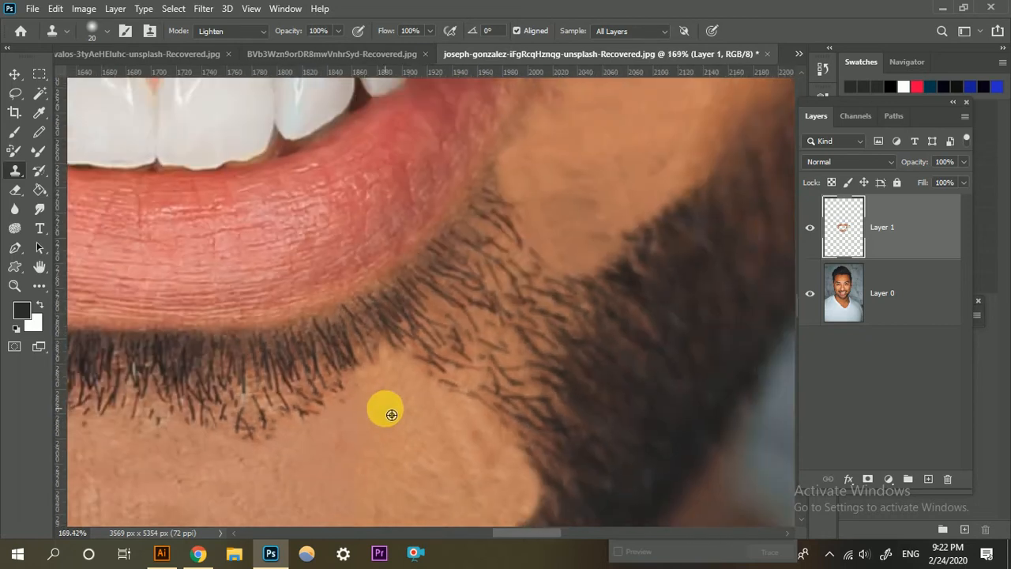
Step: Clone clean chin skin over the stray hair tips below the middle and right part of the lower lip in Lighten mode
scroll(391, 414, "up", 3)
scroll(379, 446, "up", 2)
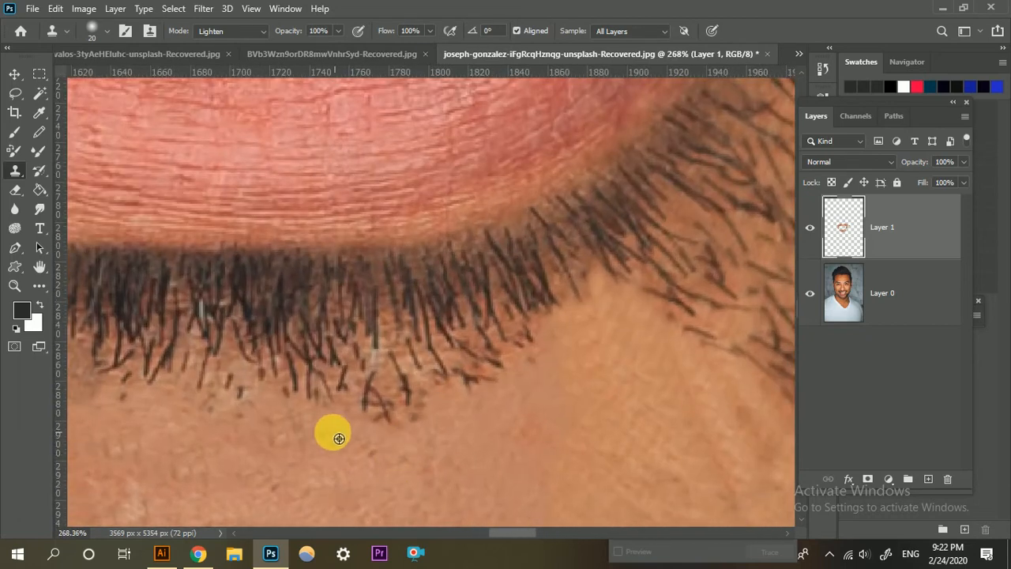
mouse_move(350, 430)
left_mouse_down()
mouse_move(379, 419)
mouse_move(386, 399)
mouse_move(388, 432)
mouse_move(417, 429)
mouse_move(416, 372)
mouse_move(449, 395)
mouse_move(461, 443)
left_mouse_up()
scroll(466, 433, "down", 5)
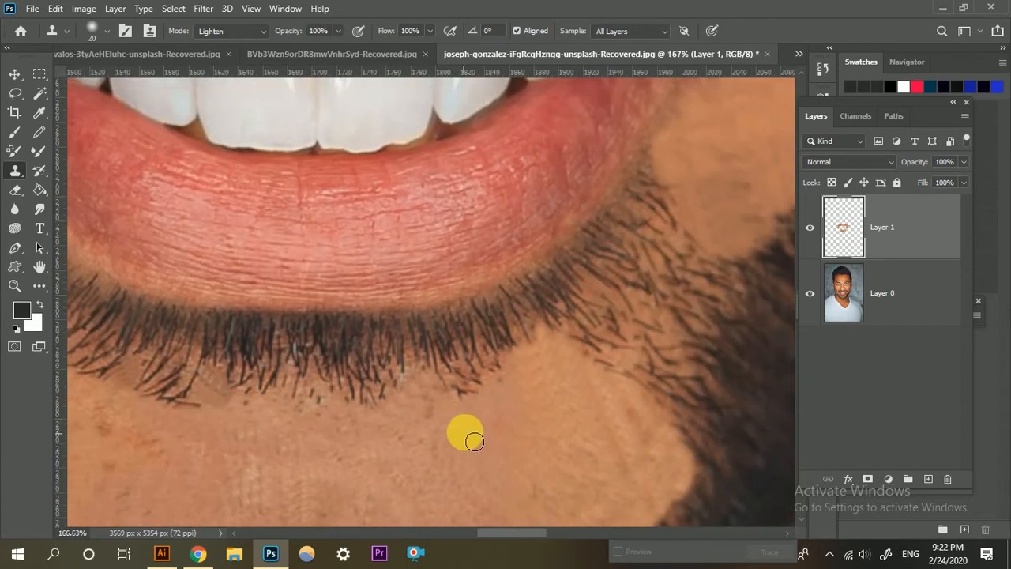
scroll(454, 363, "up", 5)
left_click(419, 323)
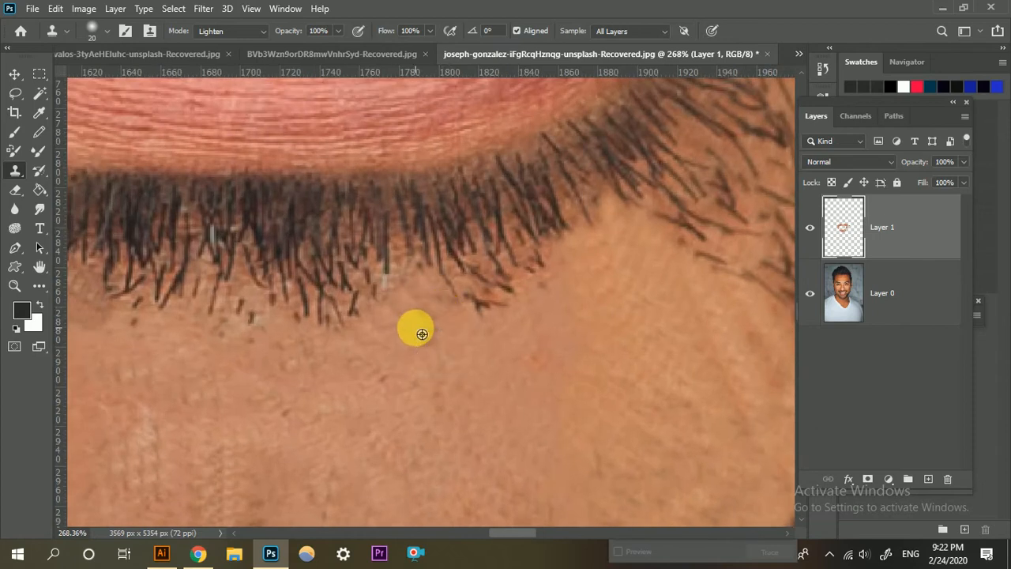
left_click(443, 337, "alt")
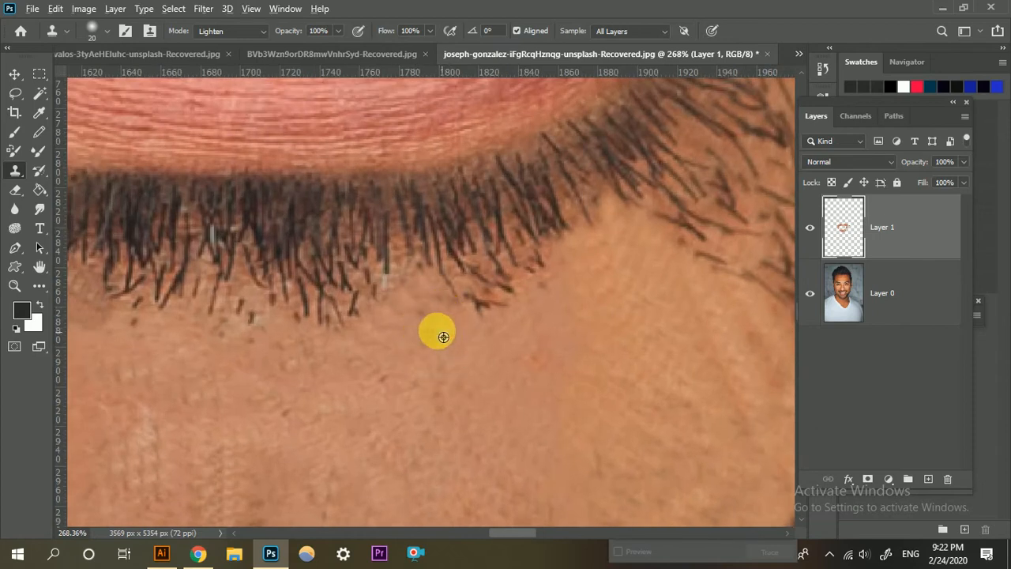
mouse_move(499, 317)
left_mouse_down()
mouse_move(468, 303)
mouse_move(452, 277)
mouse_move(478, 271)
mouse_move(518, 290)
left_mouse_up()
left_click(453, 280)
scroll(540, 318, "down", 3)
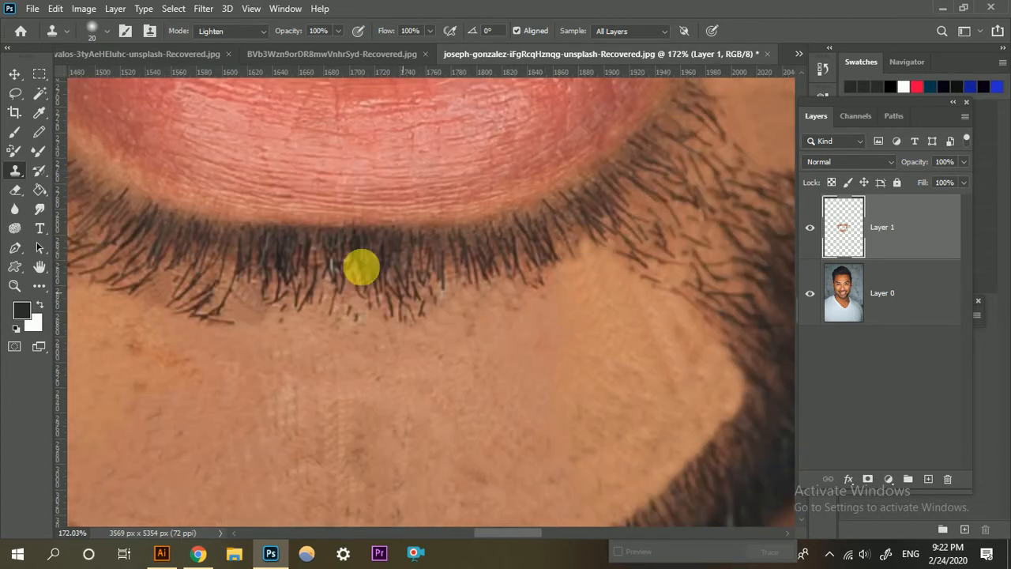
Step: Set the Clone Stamp to Normal mode without aligned sampling and cover the hair tips below the lip's centre with chin skin
left_click(263, 34)
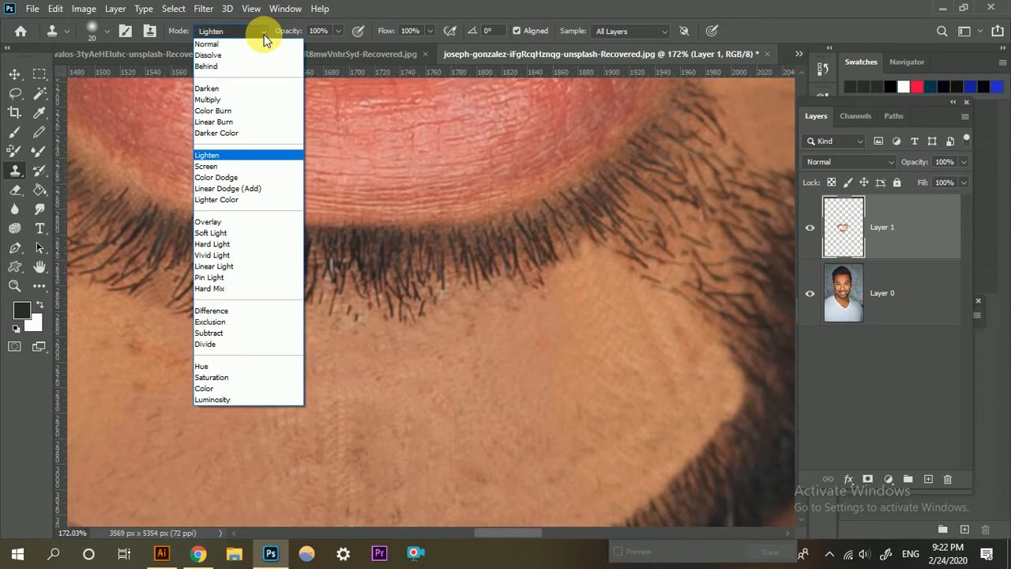
left_click(234, 45)
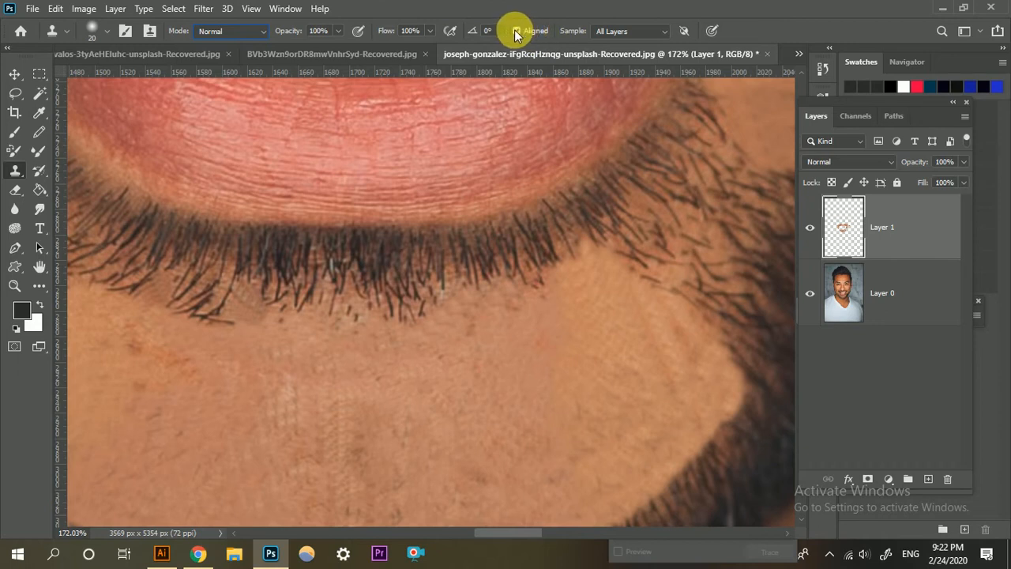
left_click(429, 391, "alt")
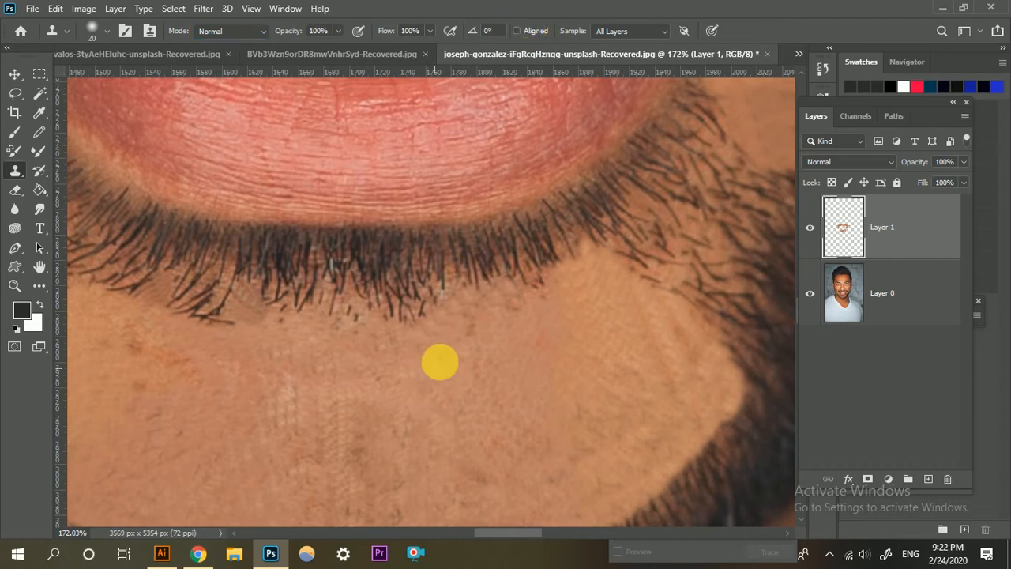
left_click(474, 316)
mouse_move(433, 309)
left_mouse_down()
mouse_move(339, 323)
mouse_move(406, 314)
mouse_move(440, 296)
mouse_move(410, 289)
left_mouse_up()
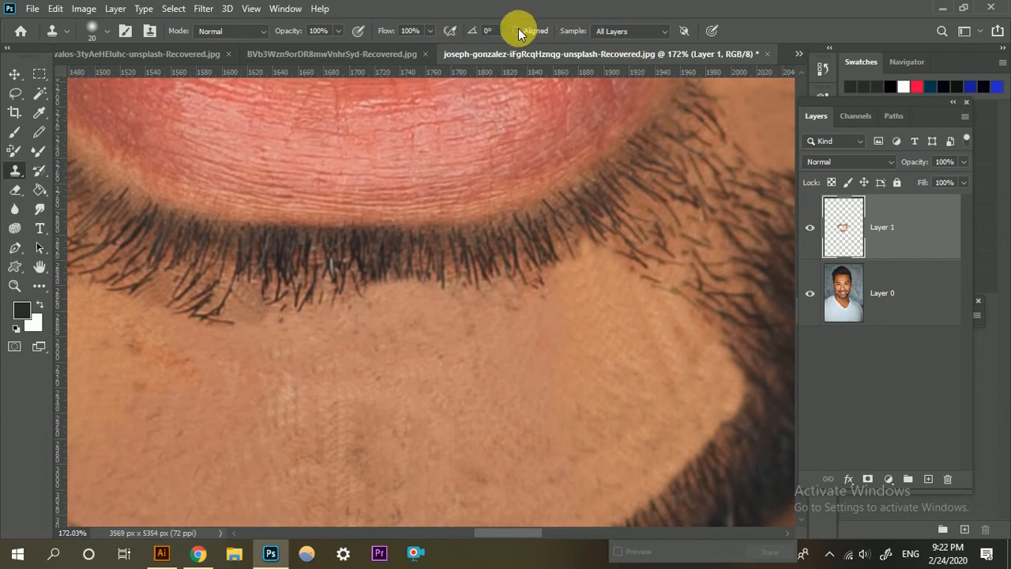
Step: Enable aligned sampling and clone skin along the lower edge of the hair fringe beneath the lower lip
scroll(422, 311, "up", 3)
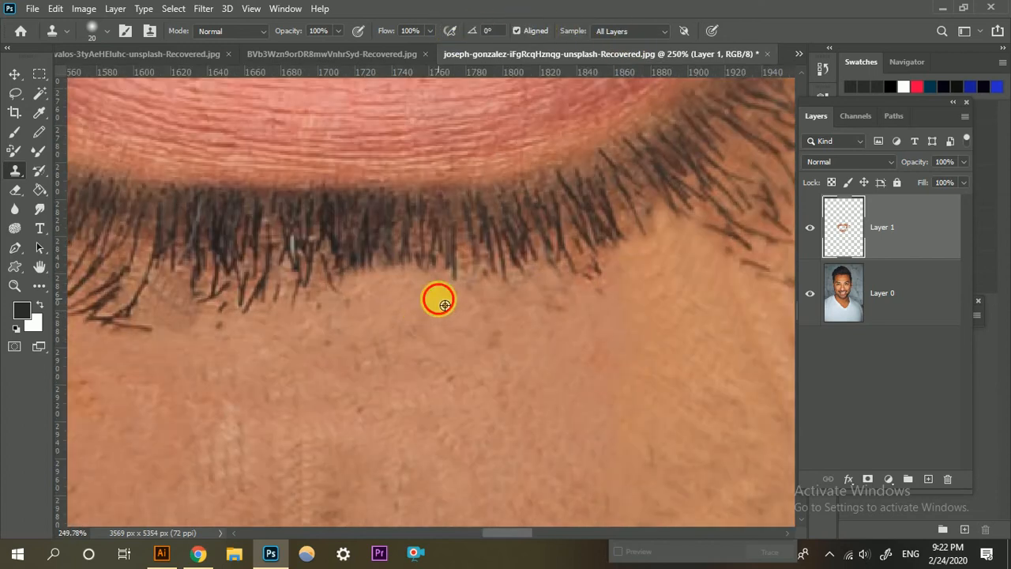
mouse_move(469, 284)
left_mouse_down()
mouse_move(609, 296)
mouse_move(623, 288)
mouse_move(538, 284)
mouse_move(633, 262)
mouse_move(453, 274)
mouse_move(568, 267)
mouse_move(498, 266)
mouse_move(416, 303)
mouse_move(440, 282)
mouse_move(351, 291)
mouse_move(386, 278)
mouse_move(458, 274)
mouse_move(358, 316)
mouse_move(266, 332)
mouse_move(302, 304)
mouse_move(419, 301)
mouse_move(408, 329)
mouse_move(432, 307)
mouse_move(386, 267)
left_mouse_up()
scroll(371, 284, "left", 3)
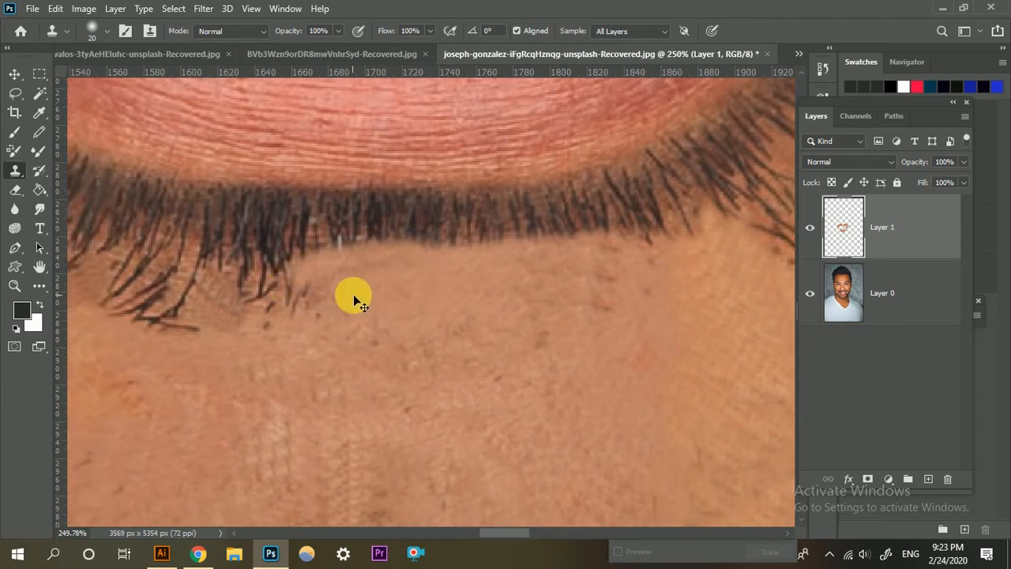
mouse_move(261, 348)
left_mouse_down()
mouse_move(205, 331)
mouse_move(242, 289)
left_mouse_up()
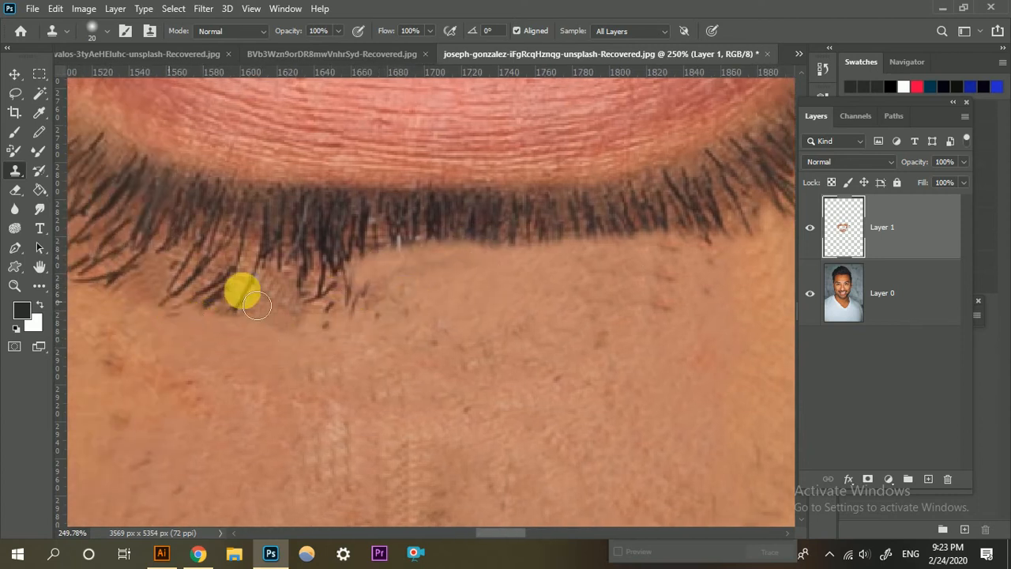
Step: Turn off aligned sampling, clone skin over the hair clump left of the lip's centre, and turn aligned sampling on again
left_click(545, 32)
scroll(309, 406, "down", 2)
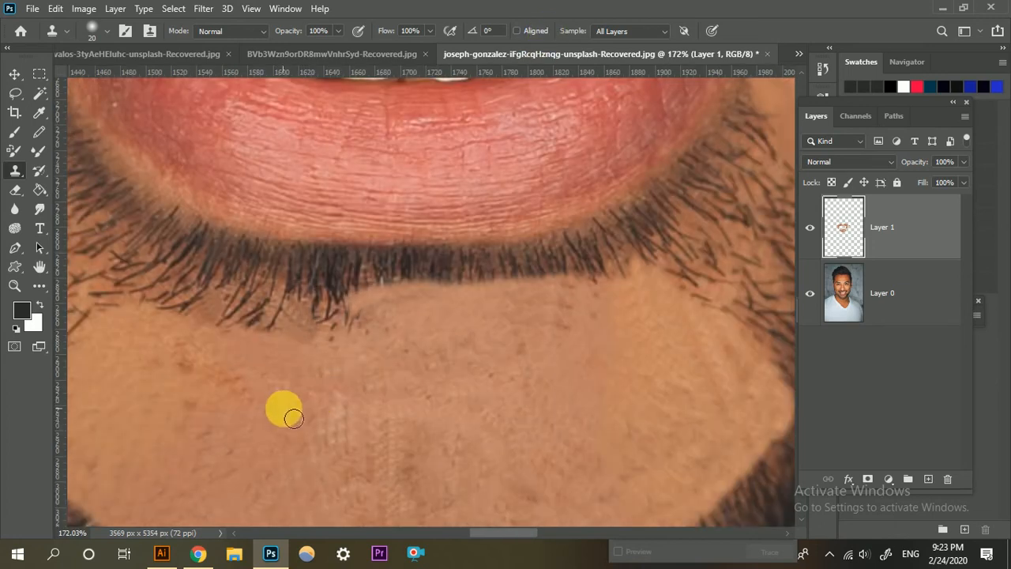
mouse_move(338, 340)
left_mouse_down()
mouse_move(219, 334)
mouse_move(364, 348)
mouse_move(379, 340)
mouse_move(255, 322)
mouse_move(400, 338)
mouse_move(310, 317)
mouse_move(370, 316)
mouse_move(259, 324)
mouse_move(308, 307)
mouse_move(384, 316)
left_mouse_up()
scroll(387, 343, "down", 3)
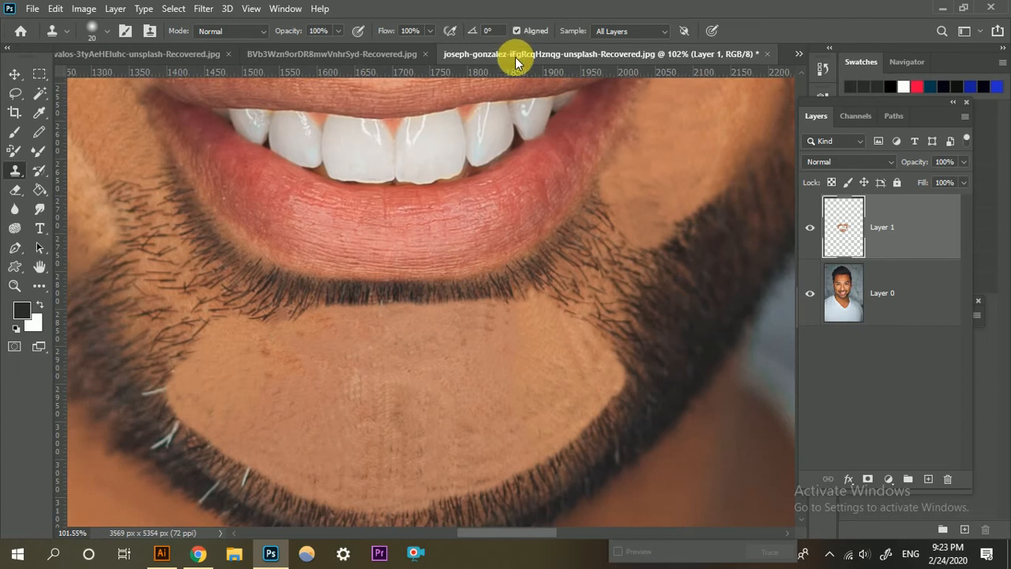
Step: Clone skin over the crossed dark hairs left of the chin patch with a brush size of 8
scroll(436, 293, "left", 3)
scroll(378, 330, "up", 6)
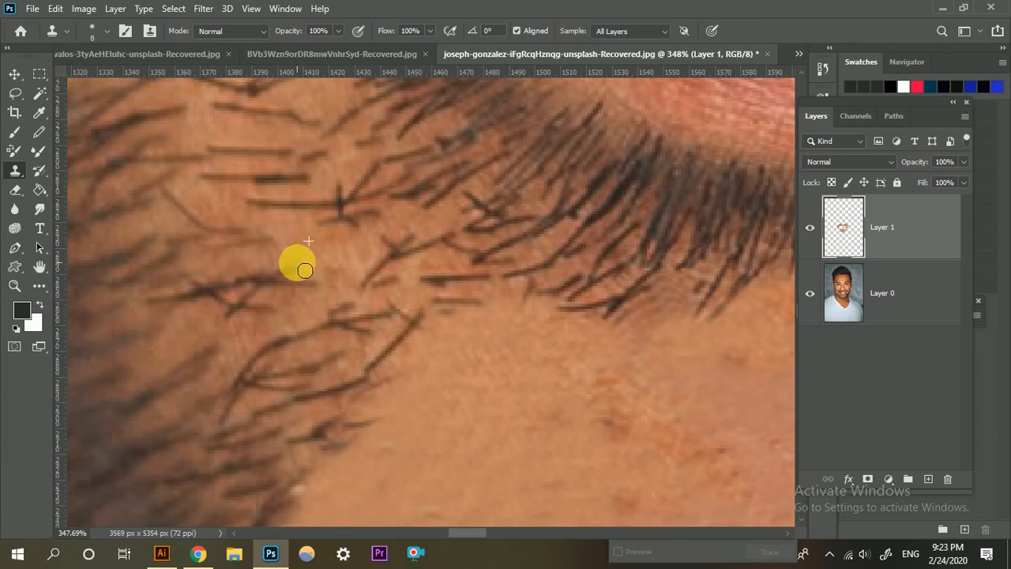
mouse_move(305, 270)
left_mouse_down()
mouse_move(260, 278)
mouse_move(316, 289)
mouse_move(237, 290)
mouse_move(273, 290)
mouse_move(235, 316)
left_mouse_up()
left_click(282, 282, "alt")
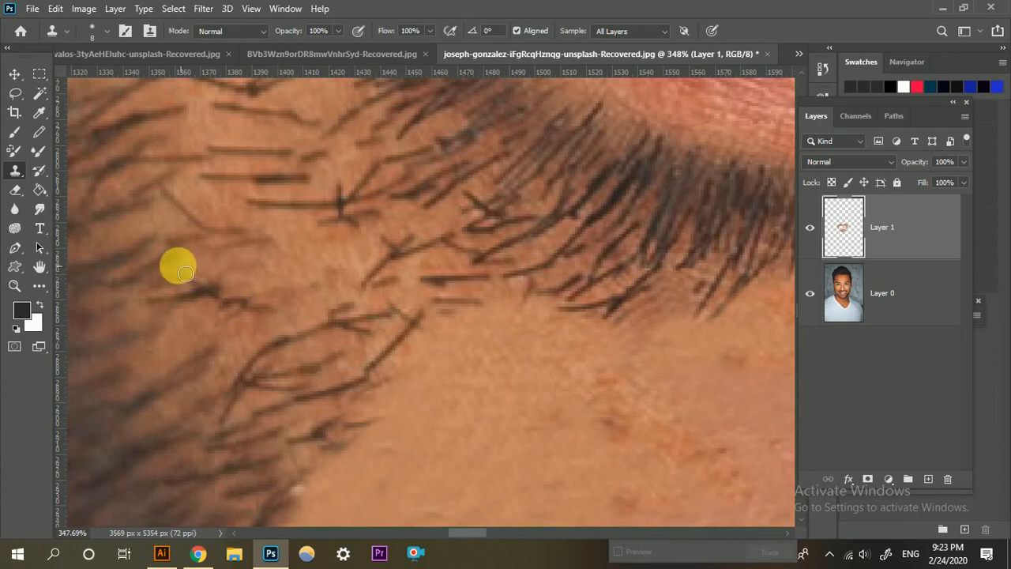
mouse_move(186, 273)
left_mouse_down()
mouse_move(235, 309)
mouse_move(271, 316)
mouse_move(252, 315)
mouse_move(280, 304)
mouse_move(237, 312)
left_mouse_up()
Step: Clone nearby skin over the thin curved and horizontal hairs between the left chin patch and the lower-lip fringe
left_click(339, 261, "alt")
left_click(396, 245)
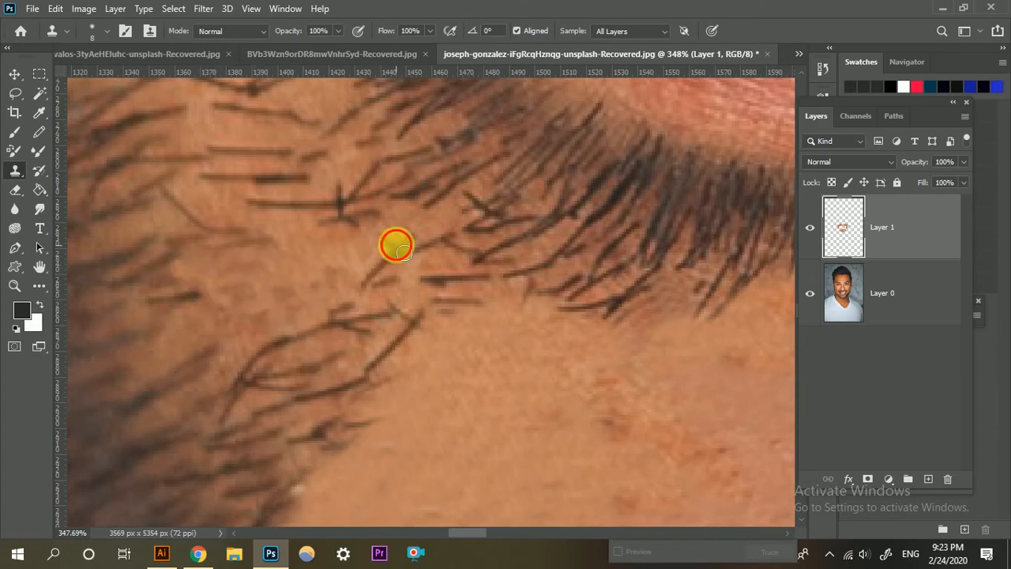
left_click_drag(396, 245, 376, 253)
left_click(390, 242, "alt")
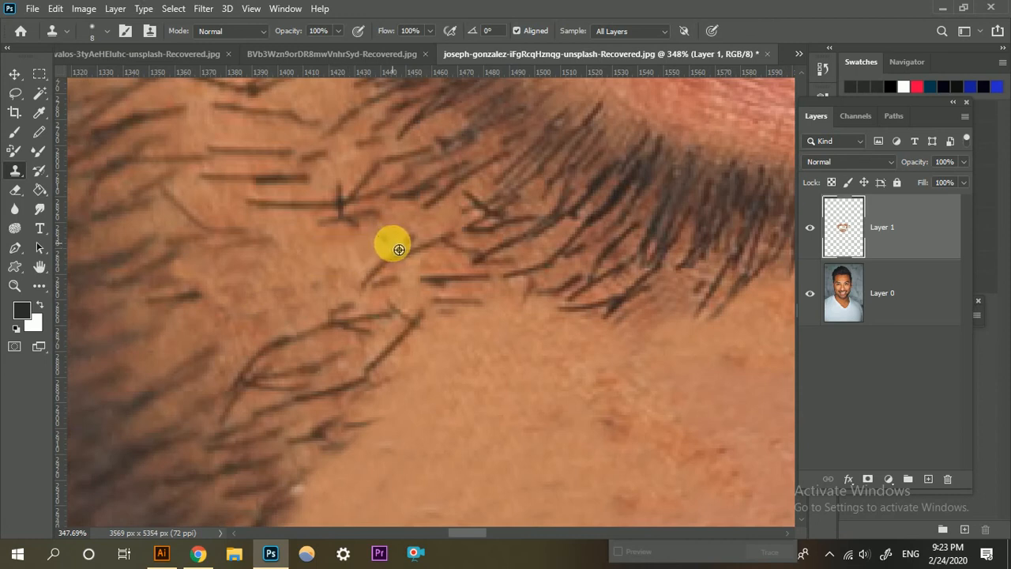
left_click(370, 245)
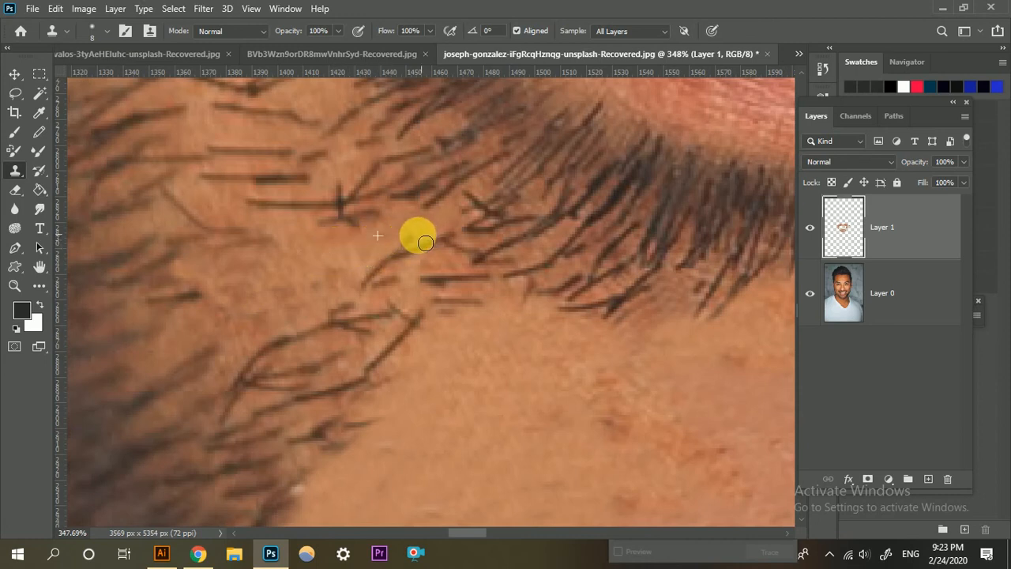
left_click_drag(456, 236, 356, 264)
mouse_move(416, 250)
left_mouse_down()
mouse_move(362, 292)
mouse_move(383, 247)
mouse_move(370, 283)
mouse_move(386, 290)
mouse_move(419, 287)
mouse_move(411, 259)
mouse_move(417, 286)
mouse_move(498, 284)
left_mouse_up()
left_click(412, 264, "alt")
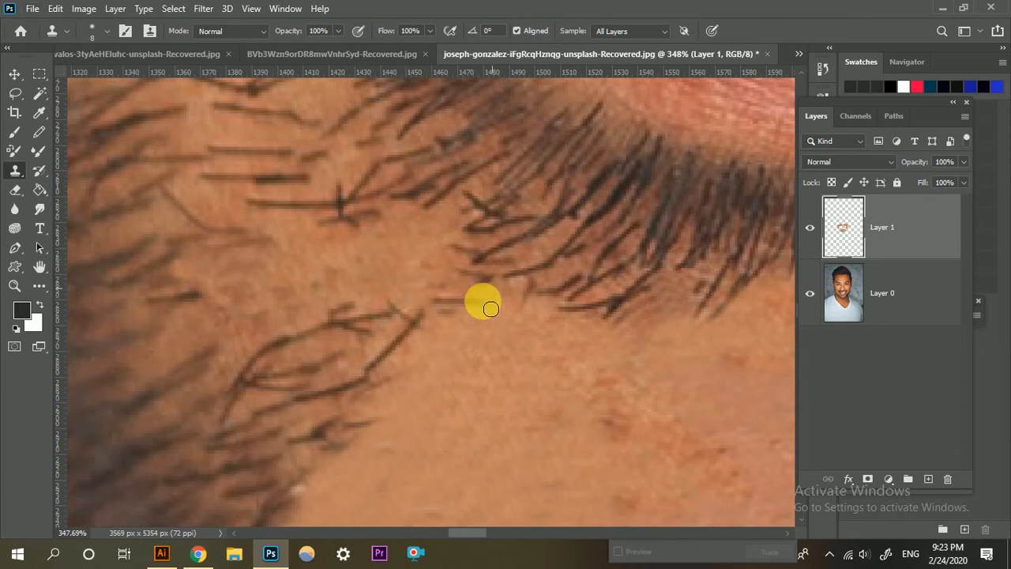
Step: Clone skin over the short diagonal hair beside the left corner of the mouth
scroll(476, 346, "down", 6)
scroll(385, 257, "up", 1)
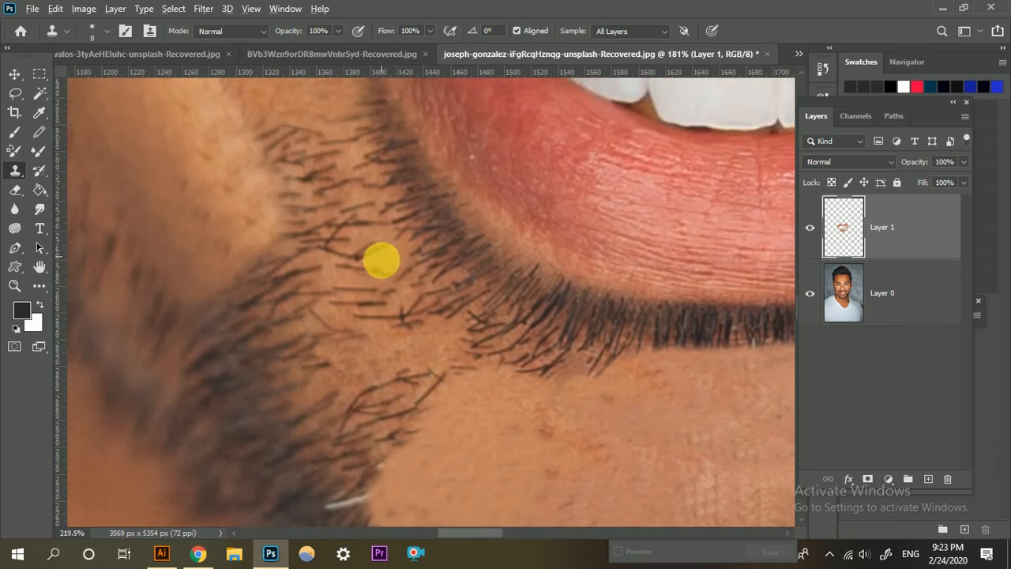
scroll(381, 260, "up", 4)
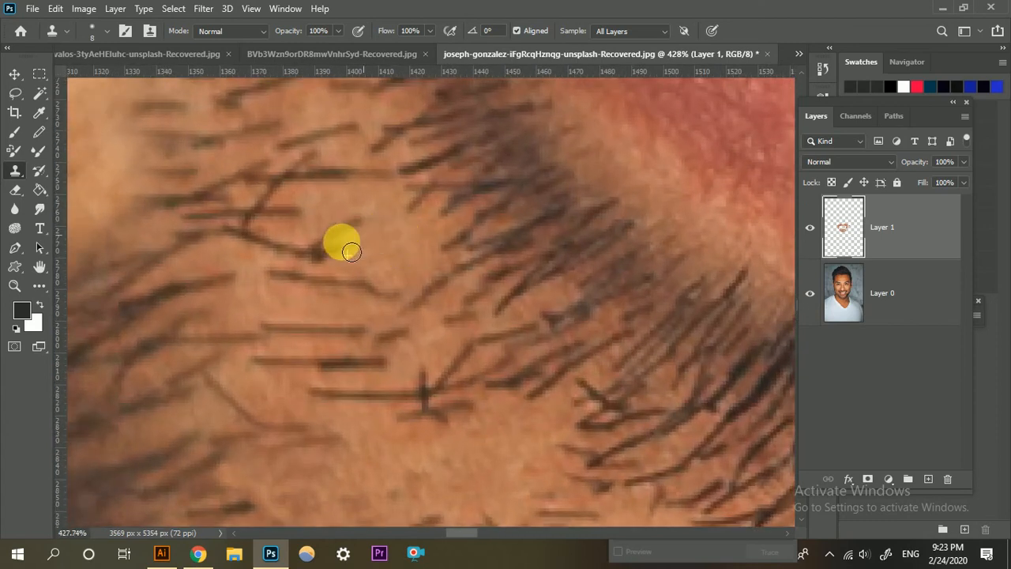
scroll(420, 286, "down", 3)
scroll(419, 295, "up", 3)
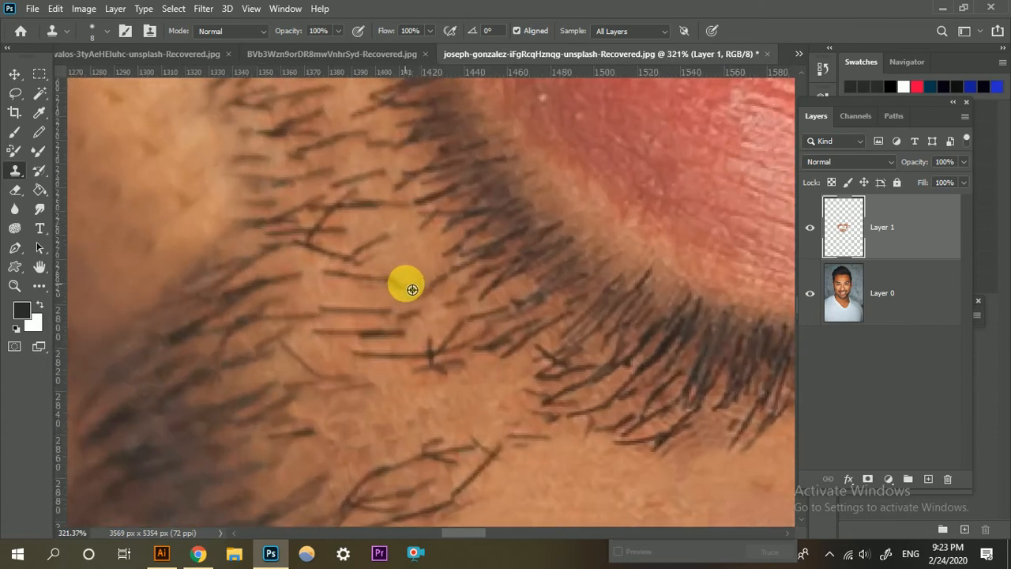
scroll(415, 266, "up", 2)
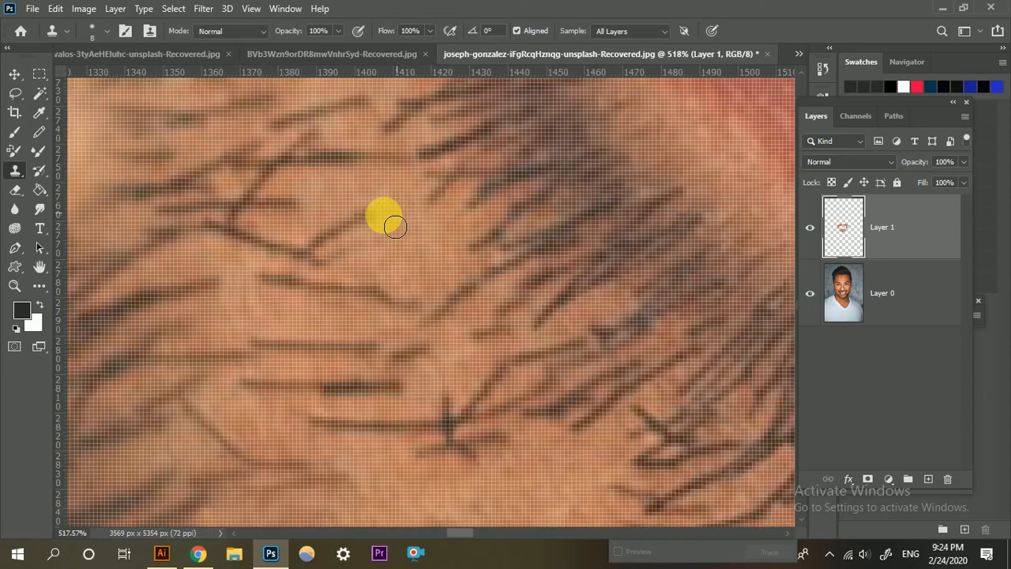
mouse_move(343, 222)
left_mouse_down()
mouse_move(342, 250)
mouse_move(398, 237)
left_mouse_up()
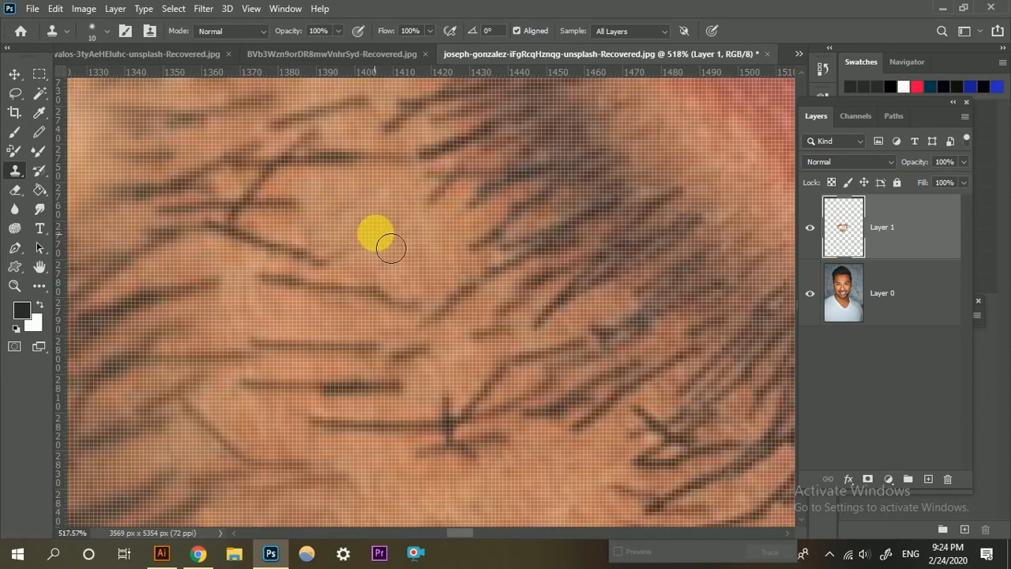
Step: Enlarge the brush to 20 and clone chin skin over the looping hairs at the upper-left edge of the chin patch
key("bracketright")
scroll(374, 228, "down", 6)
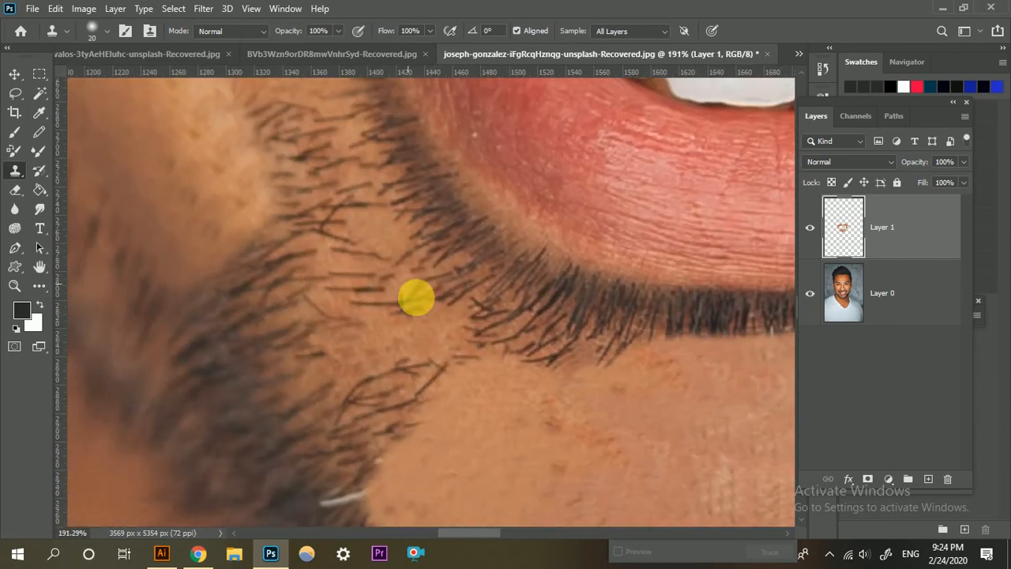
scroll(584, 399, "right", 2)
scroll(474, 383, "down", 2)
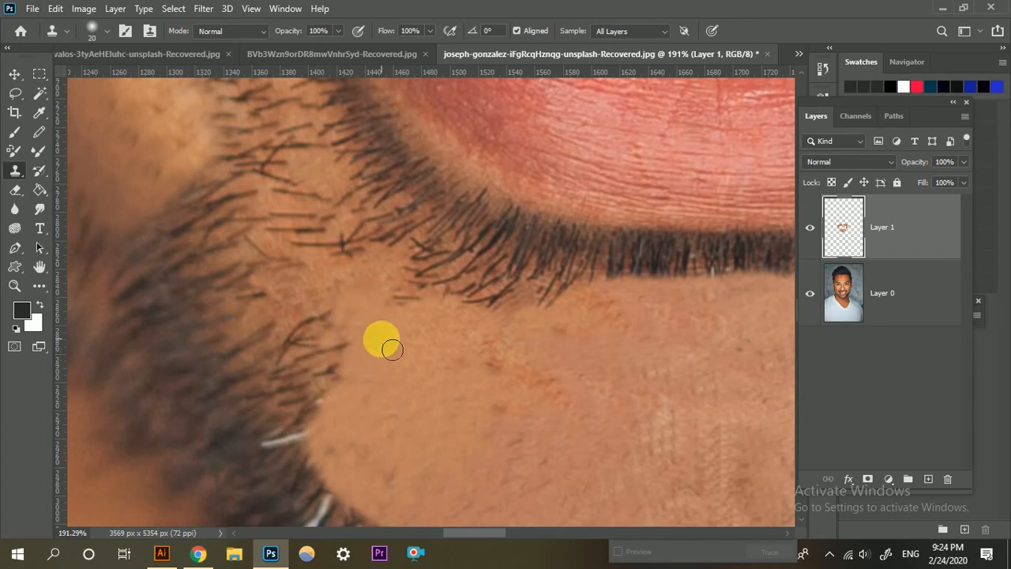
left_click(372, 334)
left_click(379, 339)
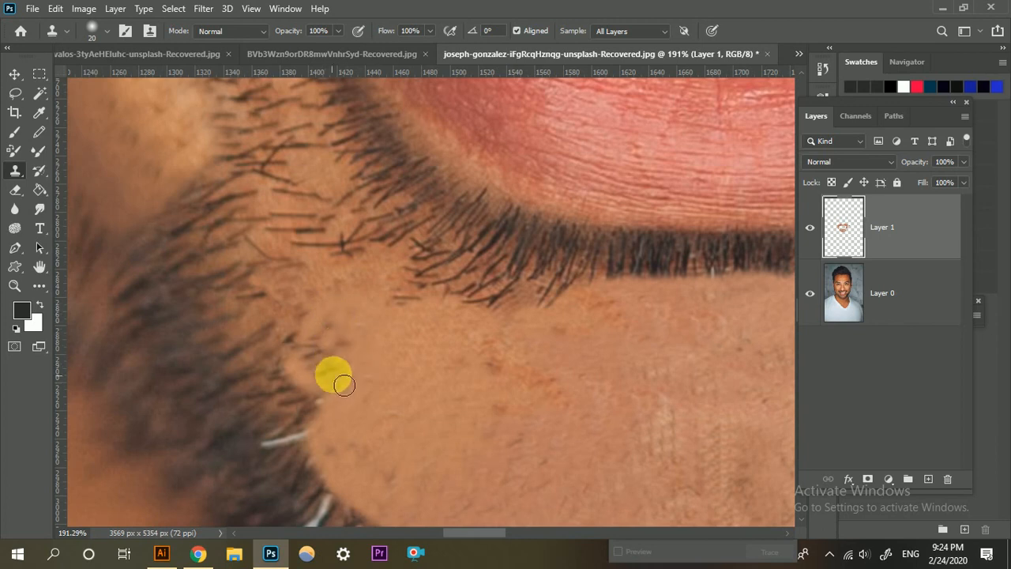
Step: Examine the retouched chin in the context of the whole face
scroll(391, 376, "down", 3)
scroll(391, 375, "down", 3)
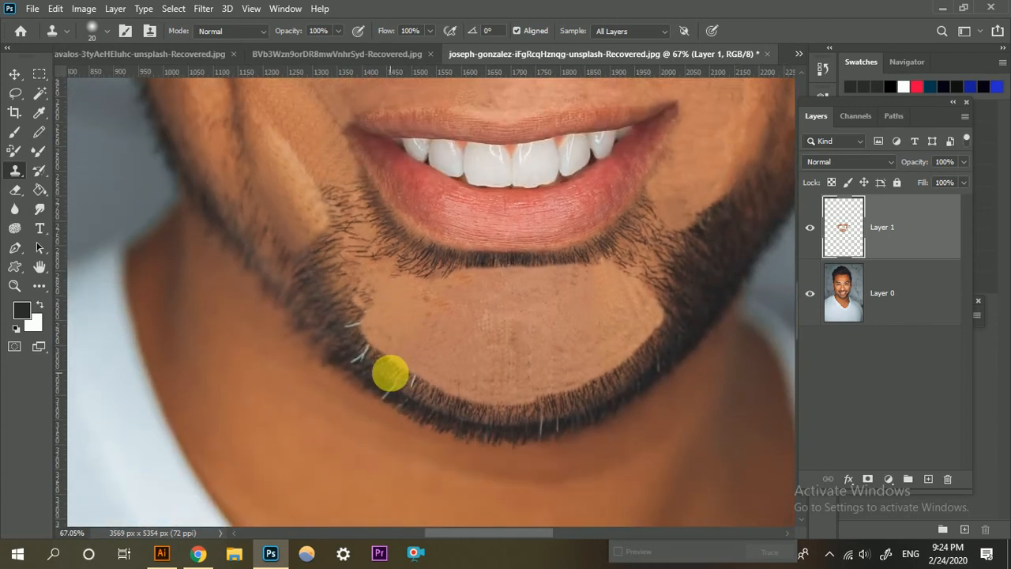
scroll(408, 295, "down", 2)
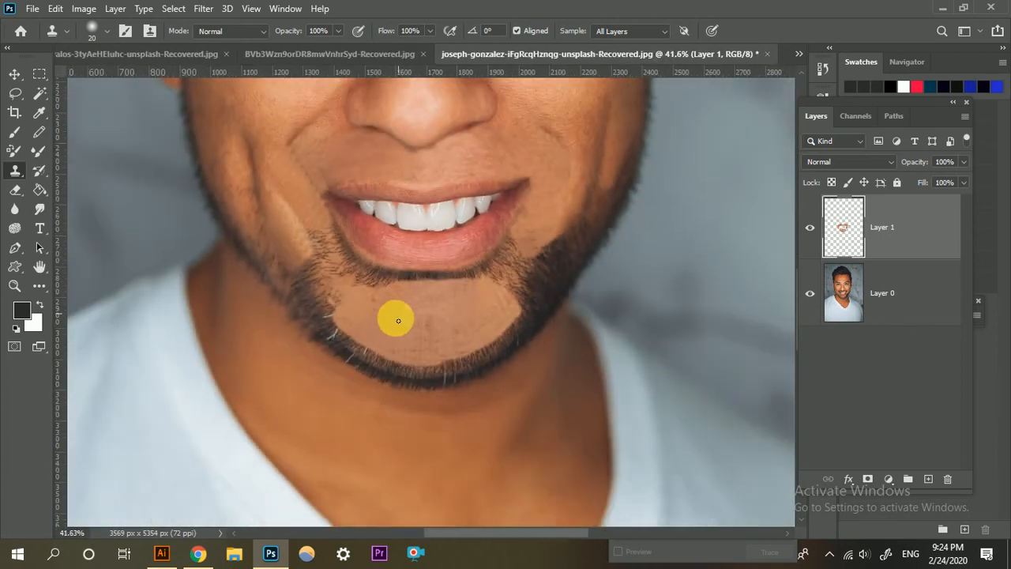
scroll(394, 326, "down", 1)
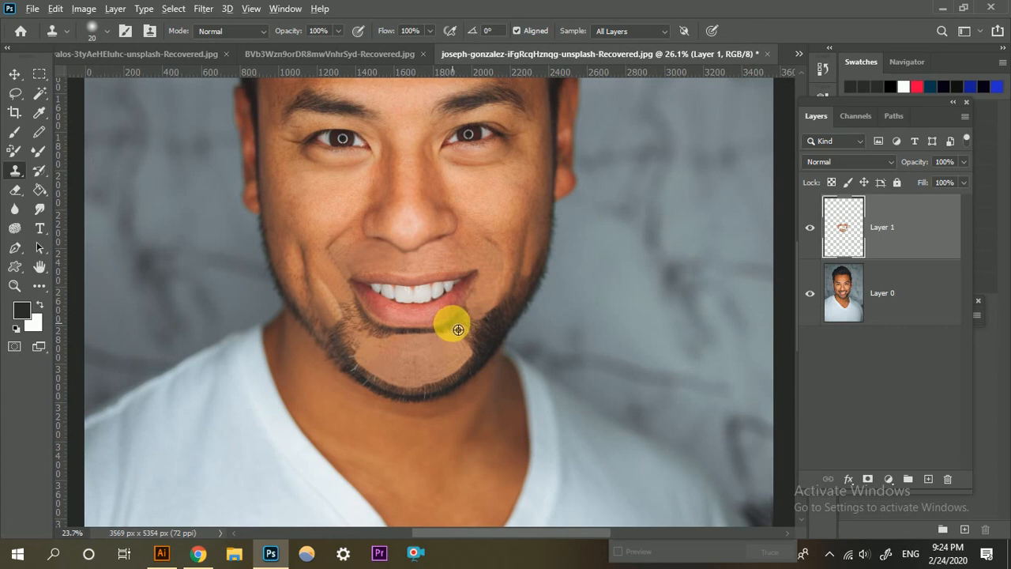
scroll(458, 330, "down", 1)
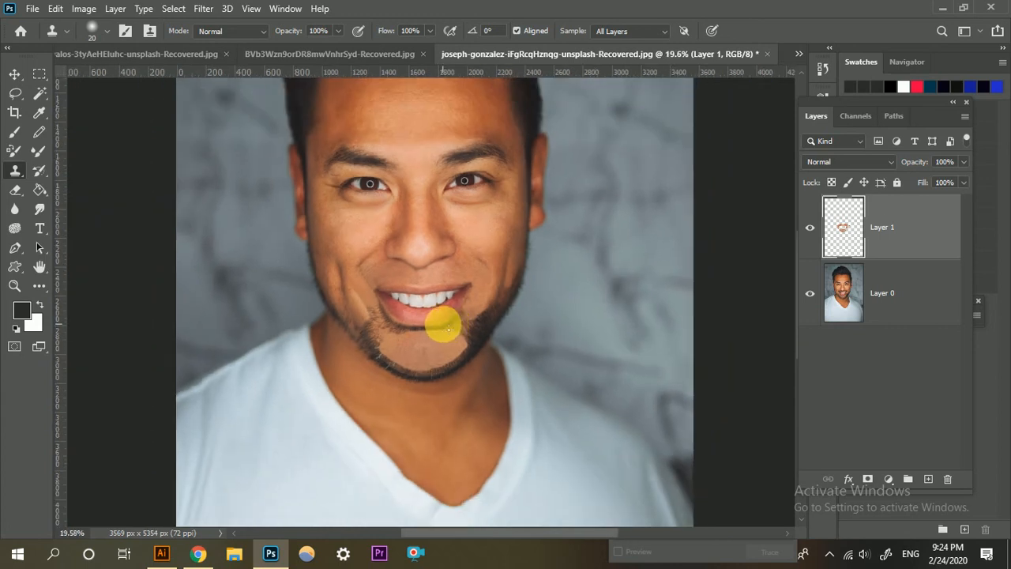